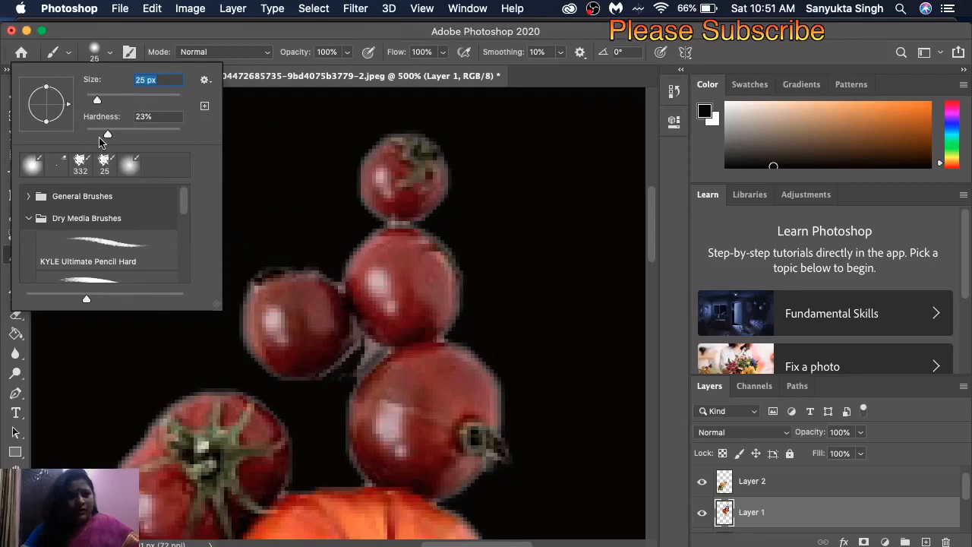
Set the brush size to 9 px and paint black over the pale gap between the small dark-red tomatoes on Layer 1
{"action": "left_click_drag", "start_coordinate": [96, 104], "coordinate": [90, 105]}
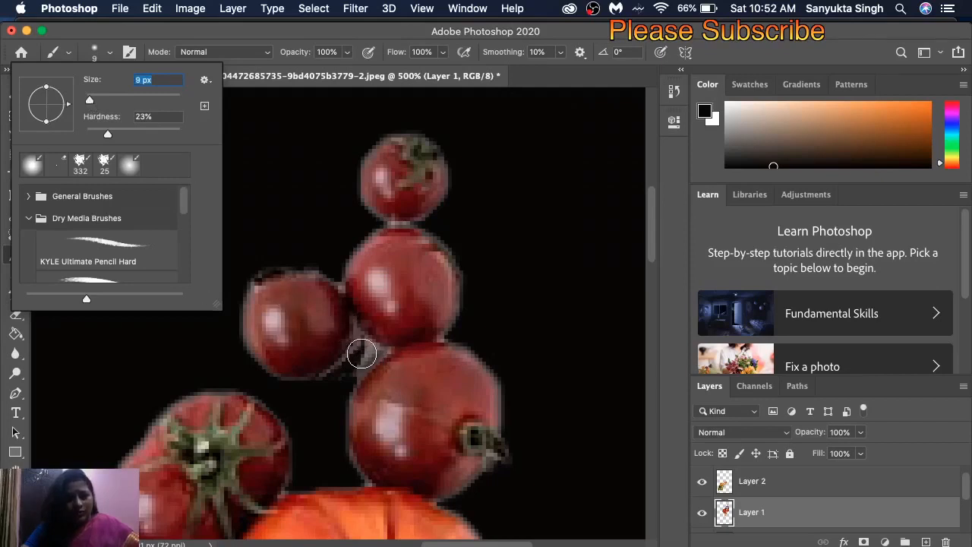
{"action": "left_click", "coordinate": [363, 354]}
{"action": "left_click", "coordinate": [362, 352]}
{"action": "mouse_move", "coordinate": [362, 352]}
{"action": "left_mouse_down"}
{"action": "mouse_move", "coordinate": [358, 373]}
{"action": "mouse_move", "coordinate": [352, 362]}
{"action": "mouse_move", "coordinate": [344, 373]}
{"action": "left_mouse_up"}
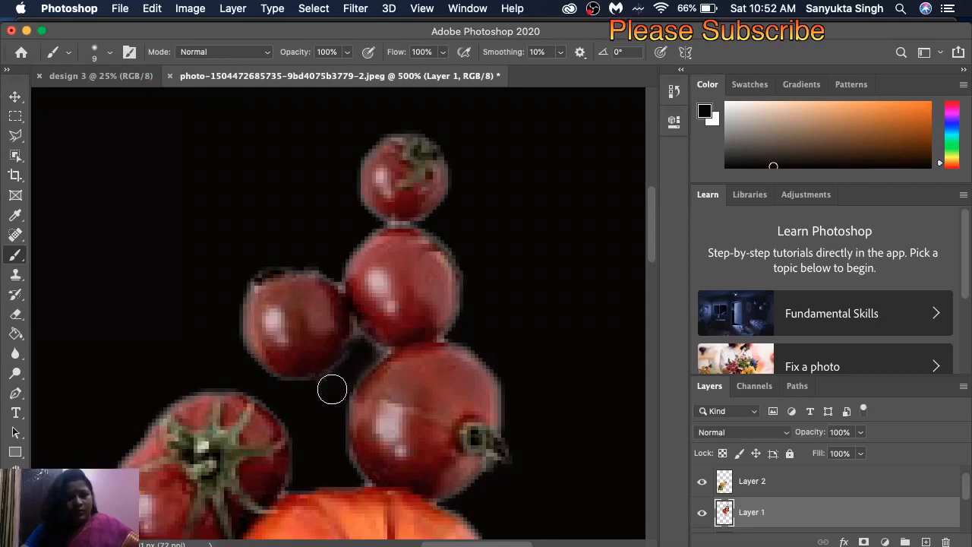
Reduce the brush size to 7 px and paint out the remaining pale patch between the small dark-red tomatoes
{"action": "left_click", "coordinate": [110, 53]}
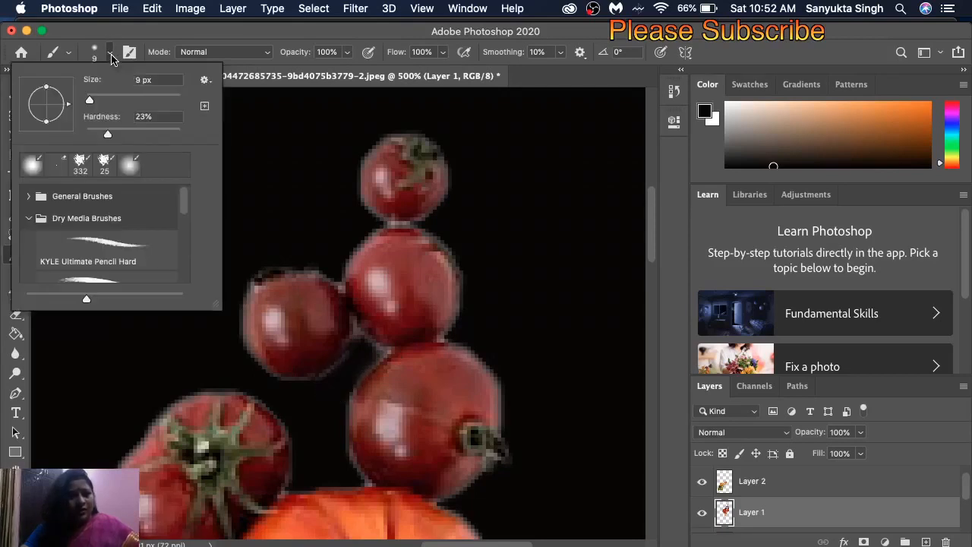
{"action": "left_click_drag", "start_coordinate": [90, 103], "coordinate": [88, 100]}
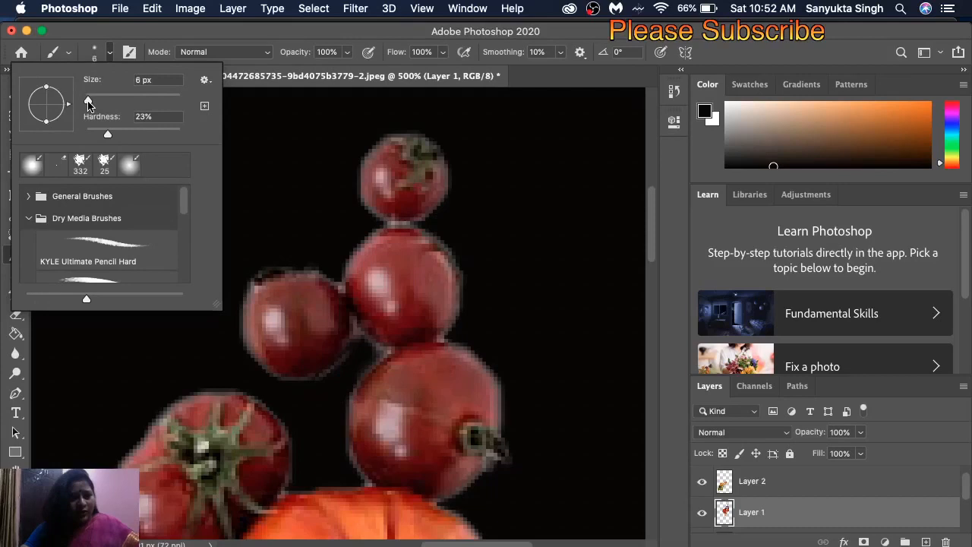
{"action": "left_click", "coordinate": [365, 351]}
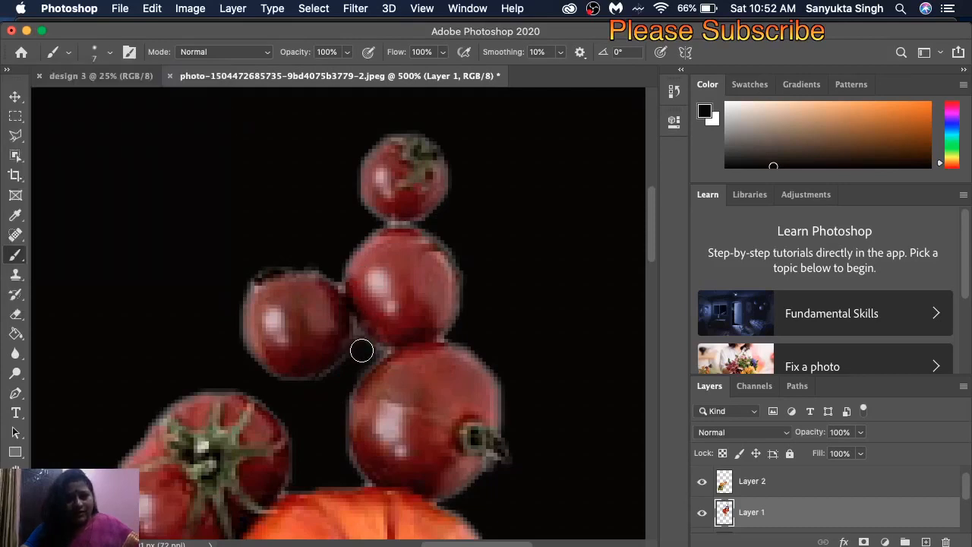
{"action": "mouse_move", "coordinate": [367, 353]}
{"action": "left_mouse_down"}
{"action": "mouse_move", "coordinate": [360, 341]}
{"action": "mouse_move", "coordinate": [354, 365]}
{"action": "left_mouse_up"}
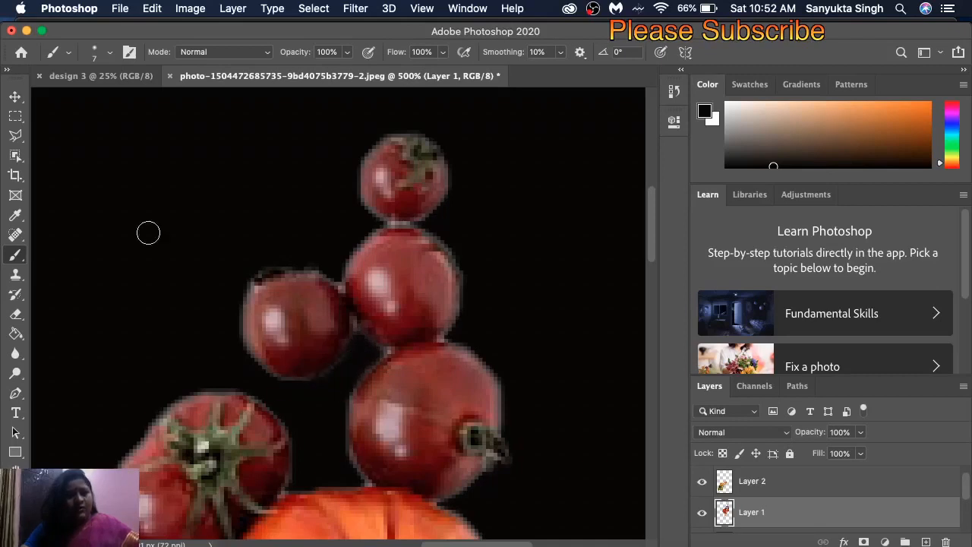
Set the brush hardness to 25% and paint black over the gap between the ribbed-stem dark tomato and the two large red tomatoes
{"action": "left_click", "coordinate": [110, 55]}
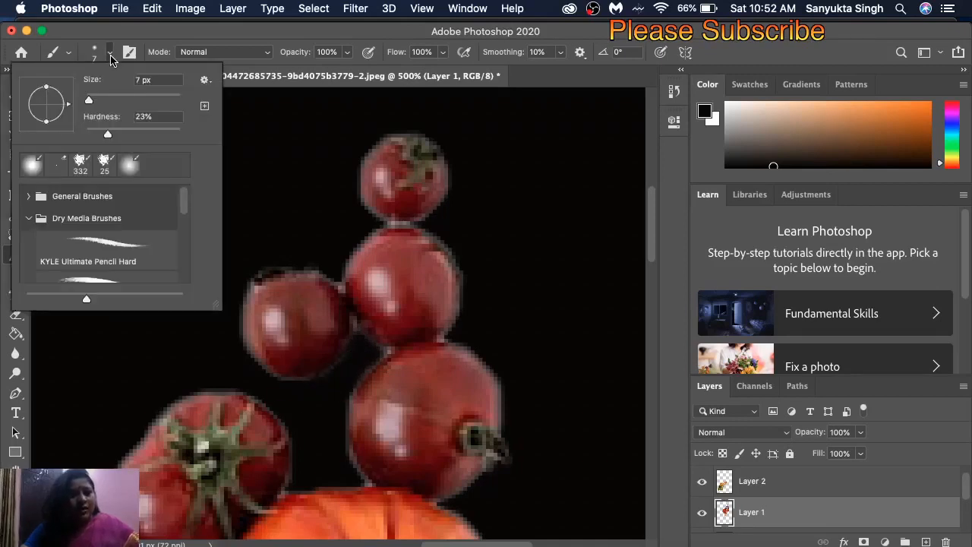
{"action": "mouse_move", "coordinate": [107, 134]}
{"action": "left_mouse_down"}
{"action": "mouse_move", "coordinate": [142, 135]}
{"action": "mouse_move", "coordinate": [108, 134]}
{"action": "left_mouse_up"}
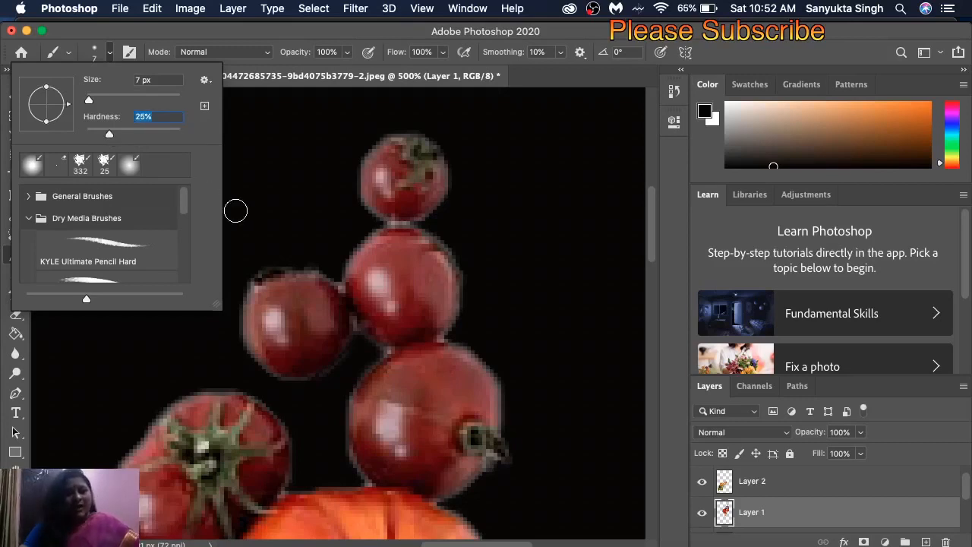
{"action": "left_click", "coordinate": [356, 210]}
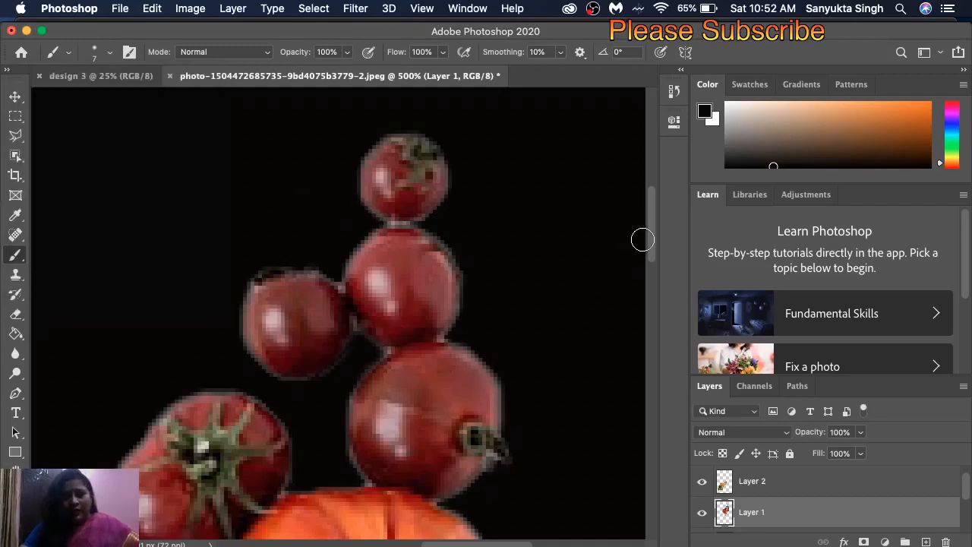
{"action": "left_click_drag", "start_coordinate": [651, 245], "coordinate": [657, 289]}
{"action": "left_click", "coordinate": [159, 324]}
{"action": "mouse_move", "coordinate": [159, 325]}
{"action": "left_mouse_down"}
{"action": "mouse_move", "coordinate": [205, 354]}
{"action": "mouse_move", "coordinate": [113, 297]}
{"action": "mouse_move", "coordinate": [153, 324]}
{"action": "mouse_move", "coordinate": [137, 330]}
{"action": "mouse_move", "coordinate": [212, 333]}
{"action": "mouse_move", "coordinate": [210, 364]}
{"action": "left_mouse_up"}
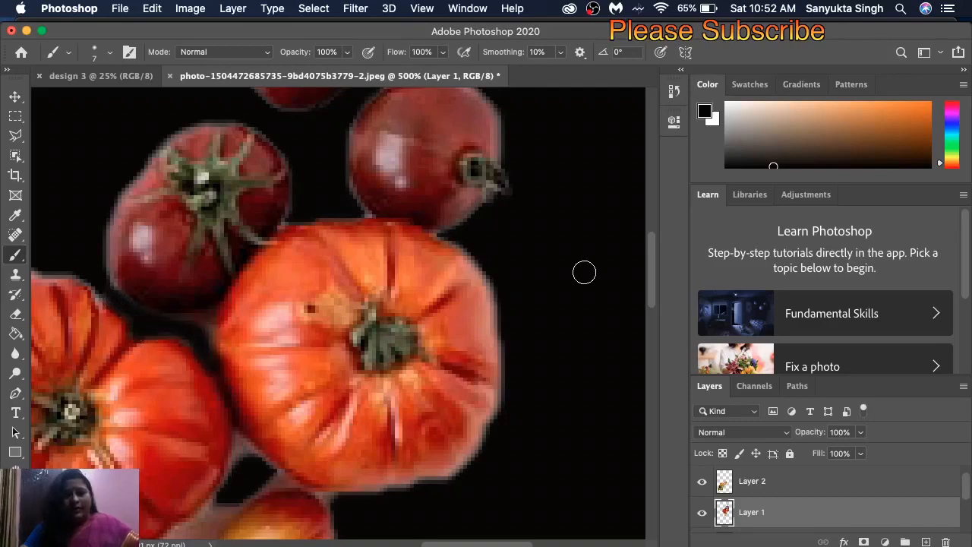
Trace a closed Magnetic Lasso selection around the pale gap between the two large red tomatoes and the oval tomatoes below them
{"action": "left_click_drag", "start_coordinate": [652, 278], "coordinate": [653, 310]}
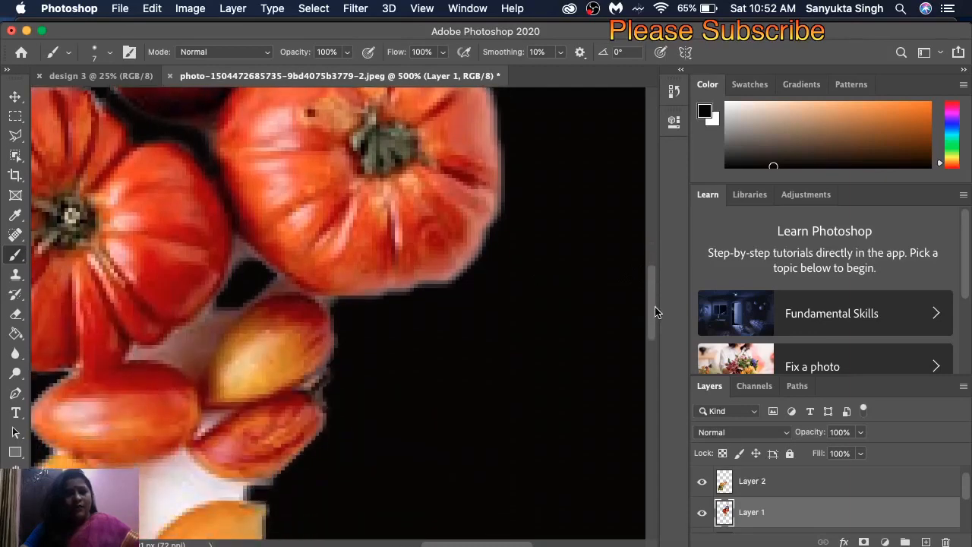
{"action": "left_click", "coordinate": [15, 135]}
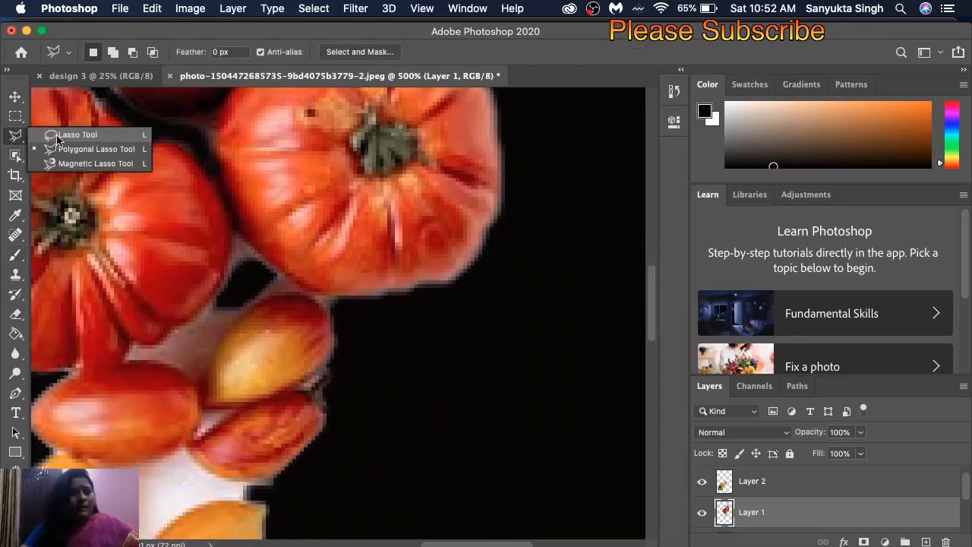
{"action": "left_click", "coordinate": [78, 164]}
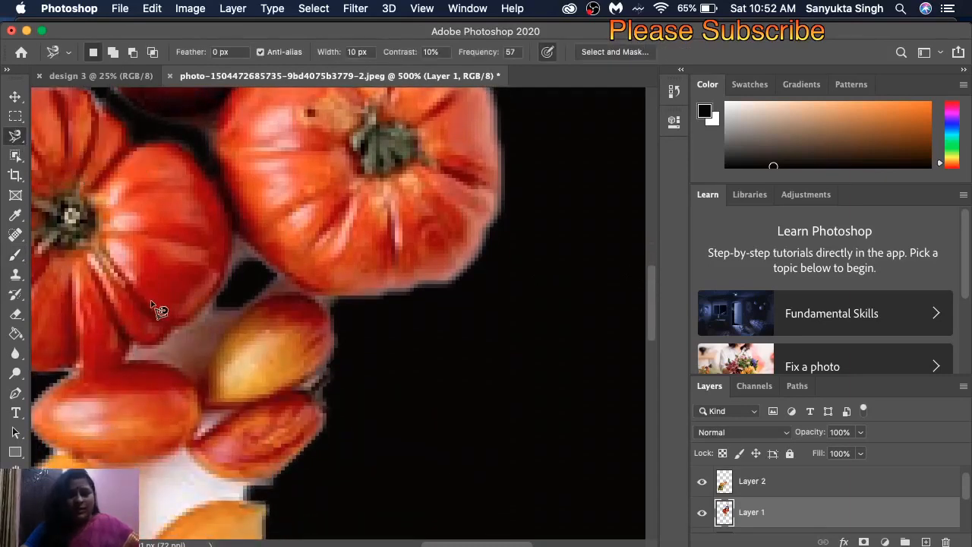
{"action": "left_click", "coordinate": [125, 357]}
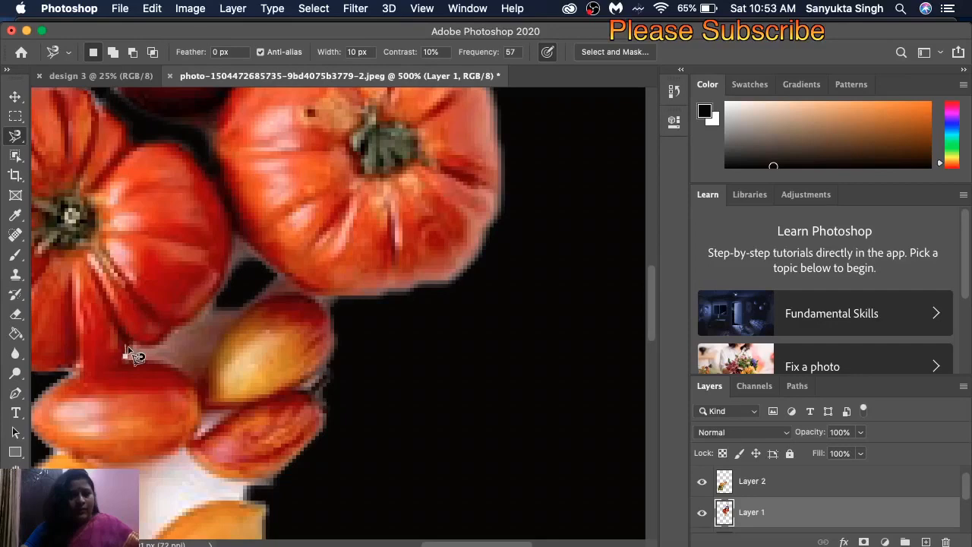
{"action": "left_click", "coordinate": [133, 346]}
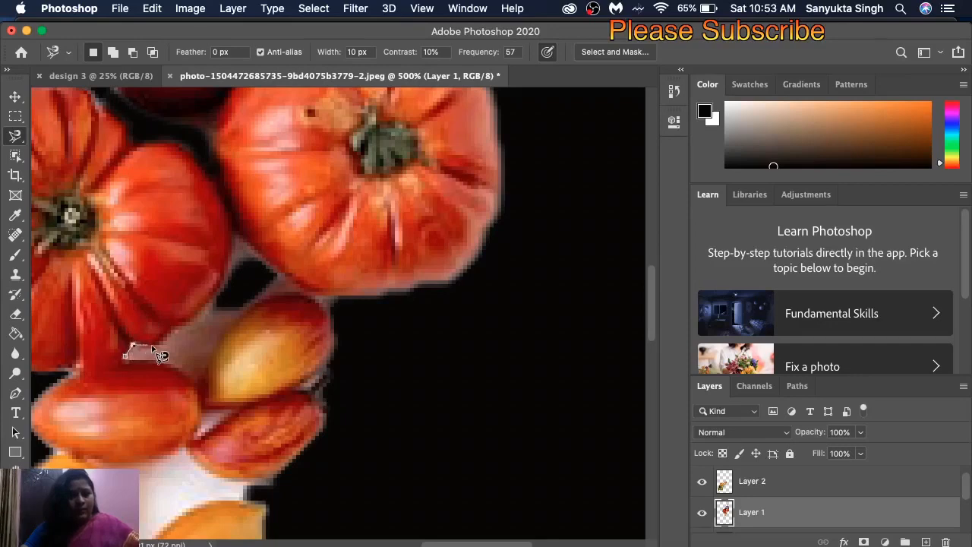
{"action": "left_click", "coordinate": [156, 349]}
{"action": "left_click", "coordinate": [171, 331]}
{"action": "left_click", "coordinate": [201, 315]}
{"action": "left_click", "coordinate": [205, 304]}
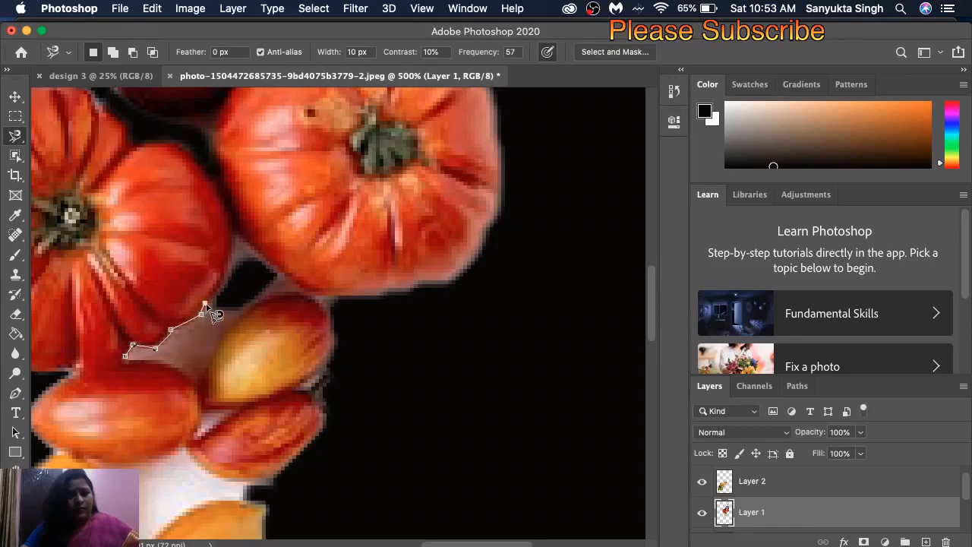
{"action": "left_click", "coordinate": [221, 273]}
{"action": "left_click", "coordinate": [236, 236]}
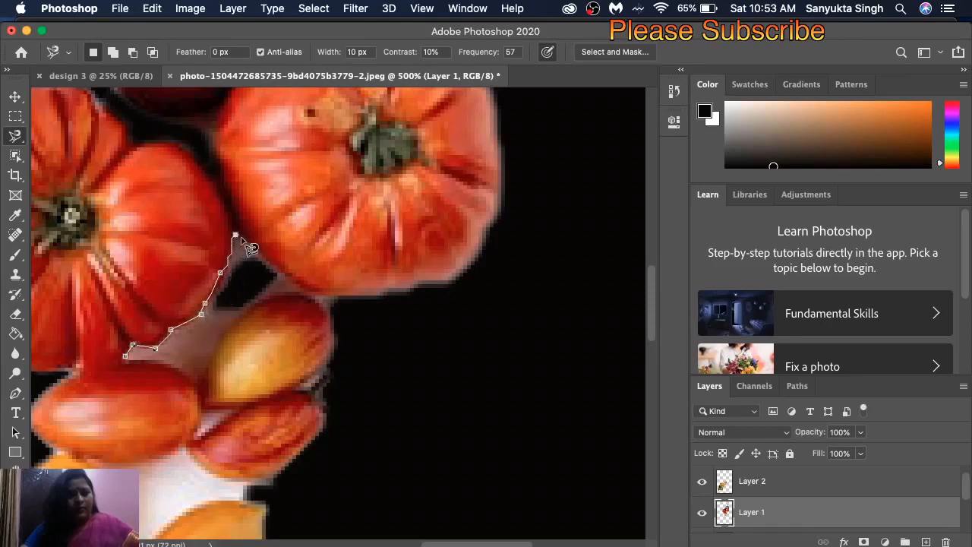
{"action": "left_click", "coordinate": [265, 259]}
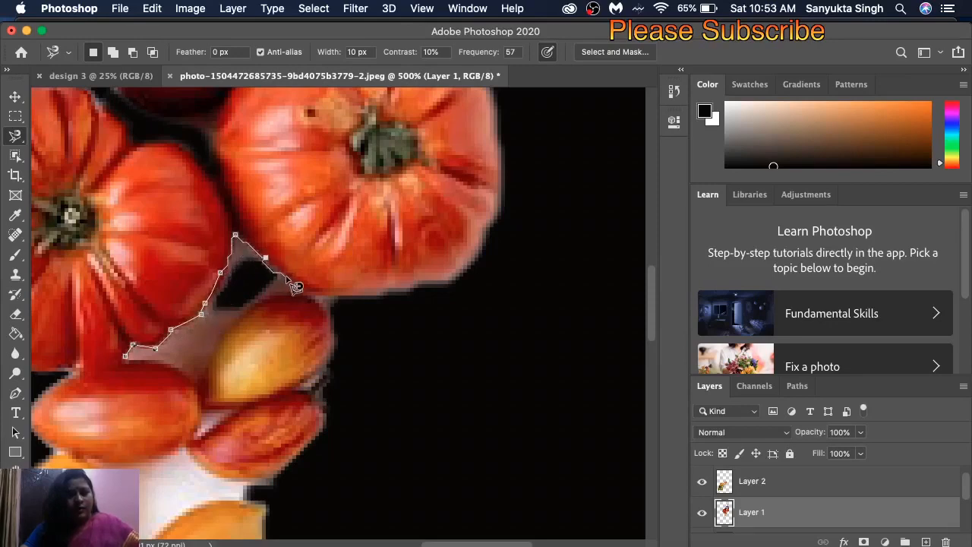
{"action": "left_click", "coordinate": [300, 288]}
{"action": "left_click", "coordinate": [270, 297]}
{"action": "left_click", "coordinate": [235, 322]}
{"action": "scroll", "coordinate": [237, 322], "scroll_direction": "right", "scroll_amount": 1}
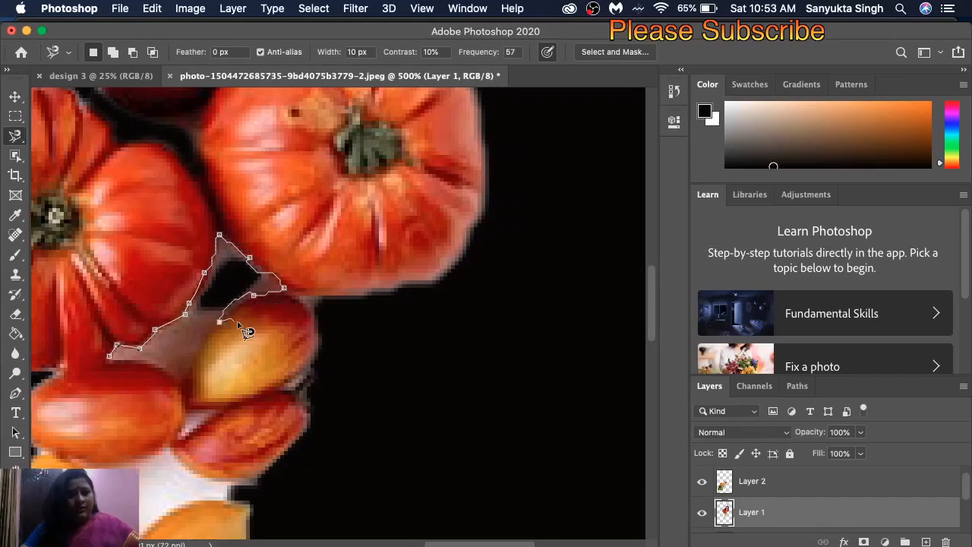
{"action": "left_click", "coordinate": [208, 330]}
{"action": "left_click", "coordinate": [193, 353]}
{"action": "left_click", "coordinate": [187, 379]}
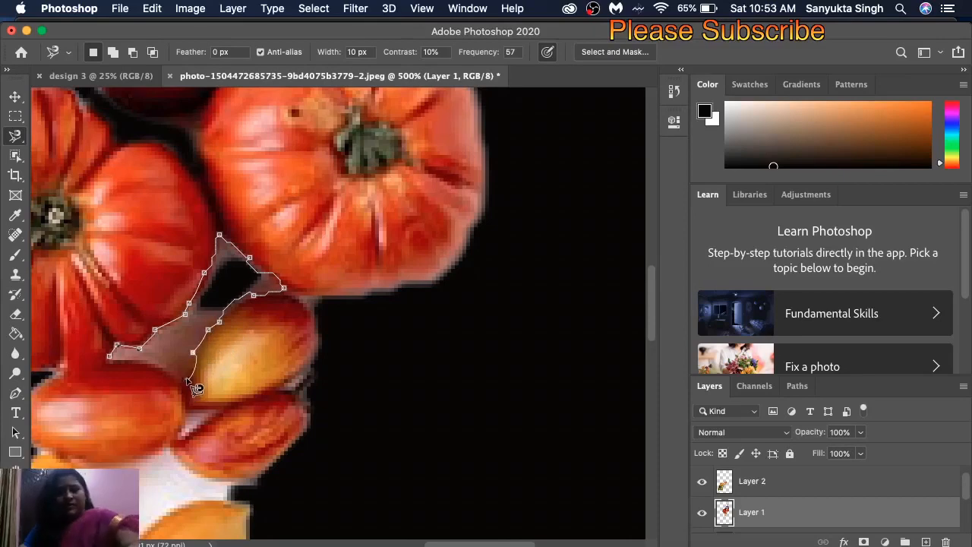
{"action": "key", "text": "Delete"}
{"action": "left_click", "coordinate": [185, 364]}
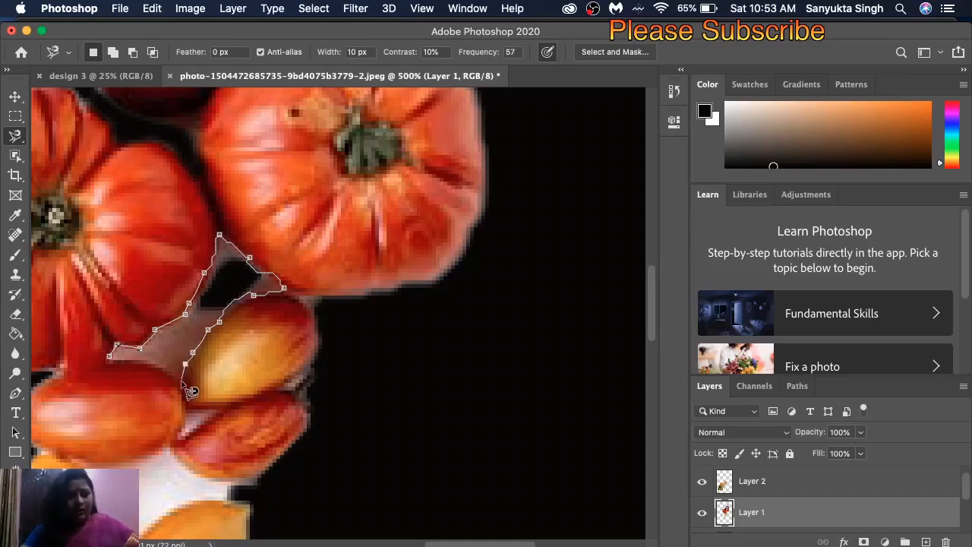
{"action": "left_click", "coordinate": [182, 380]}
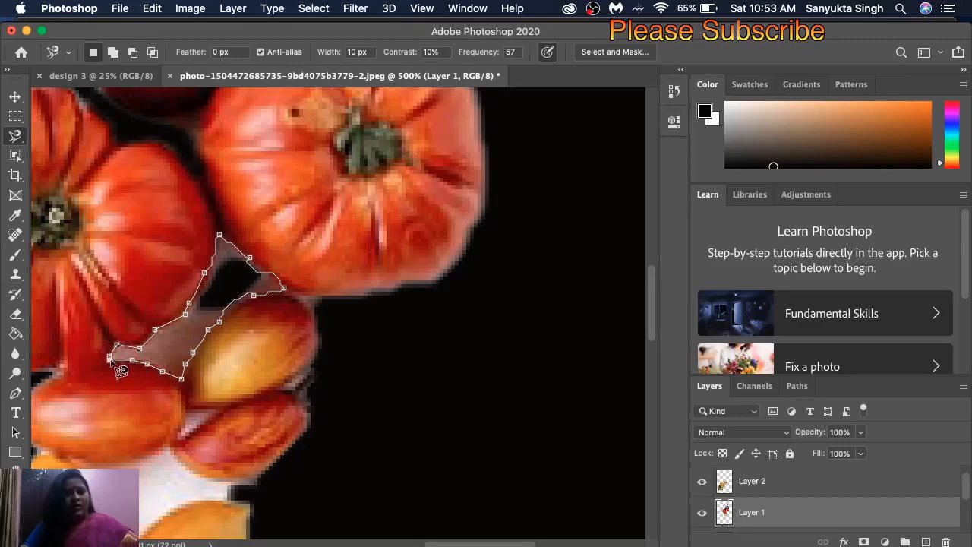
{"action": "left_click", "coordinate": [117, 366]}
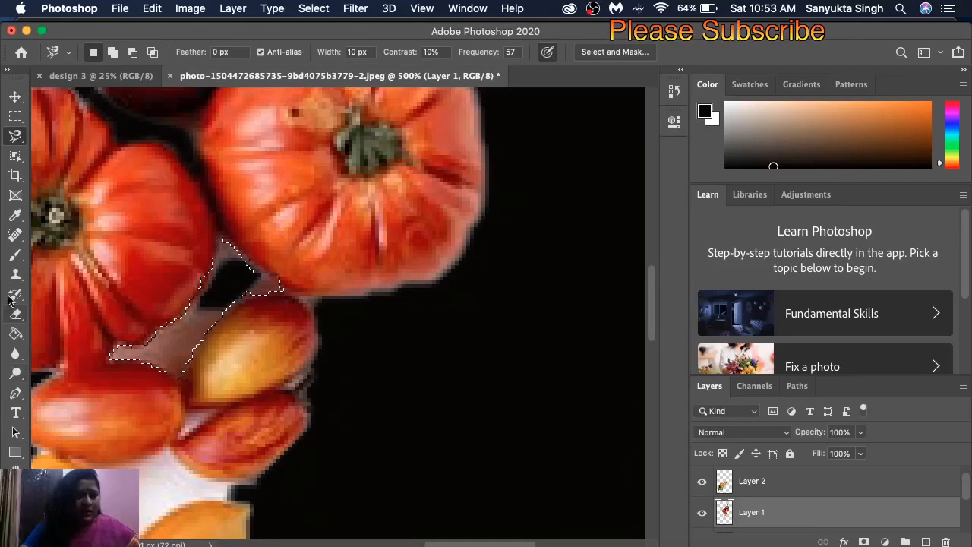
Fill the selected gap below the two large red tomatoes with the black foreground colour, then deselect it
{"action": "left_click", "coordinate": [15, 335]}
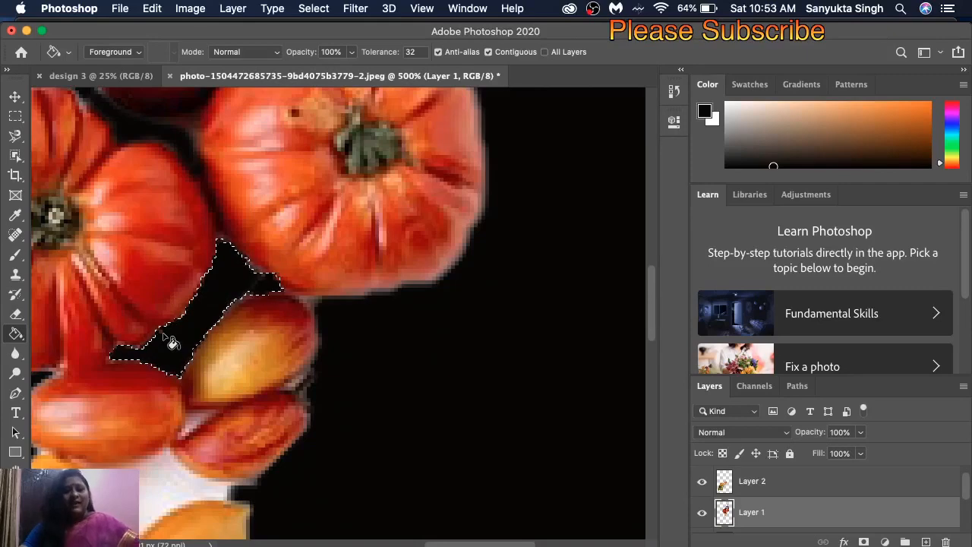
{"action": "left_click", "coordinate": [15, 118]}
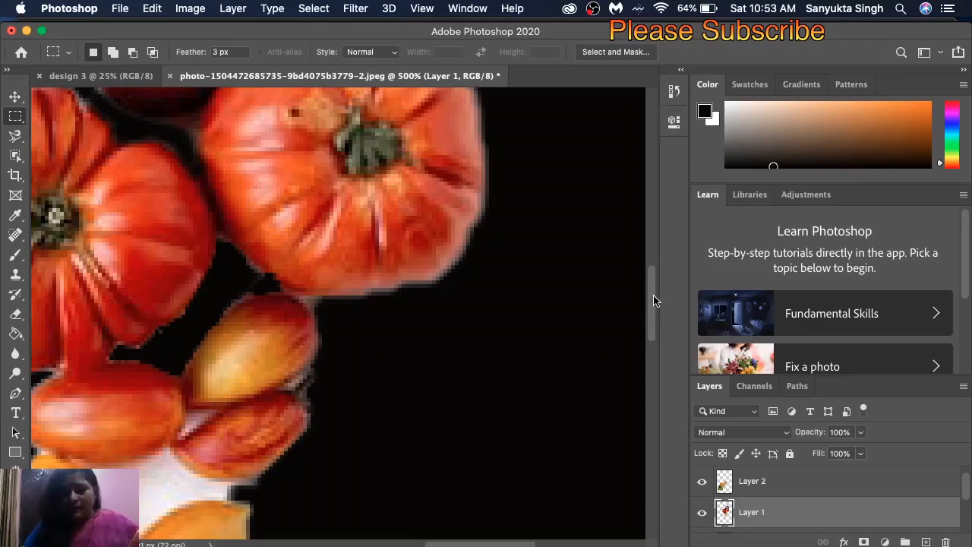
On Layer 2, select the white gap above the lowest orange oval tomato with Quick Selection and fill it with black
{"action": "key", "text": "super+1"}
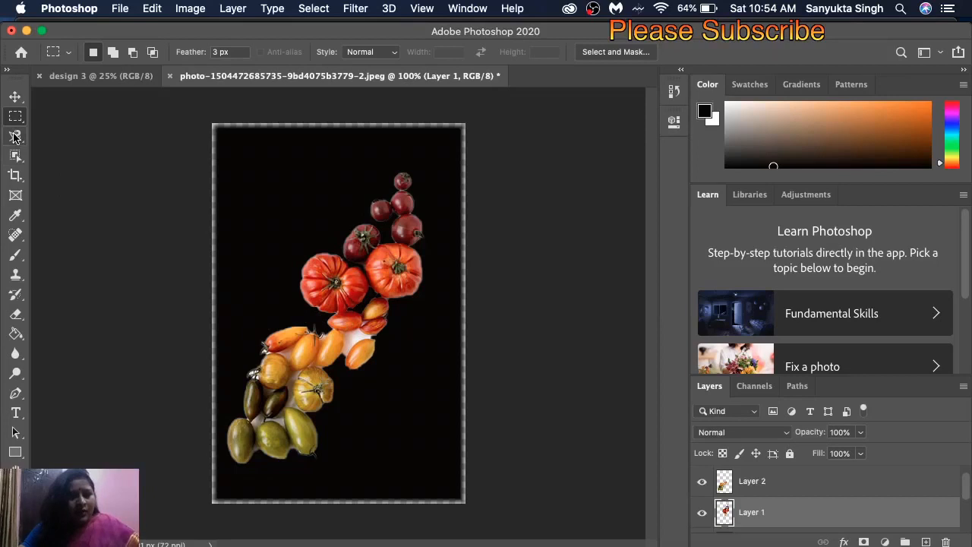
{"action": "left_click", "coordinate": [16, 155]}
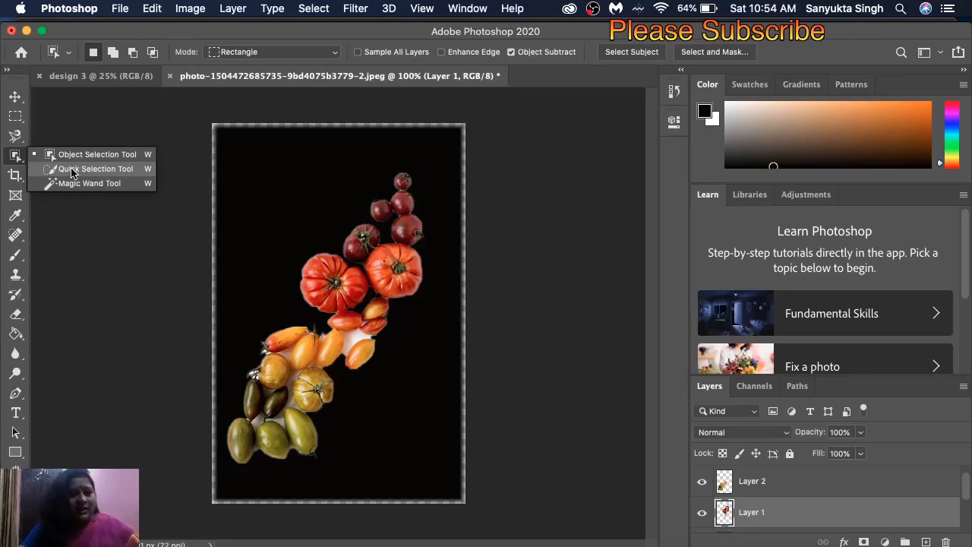
{"action": "left_click", "coordinate": [71, 169]}
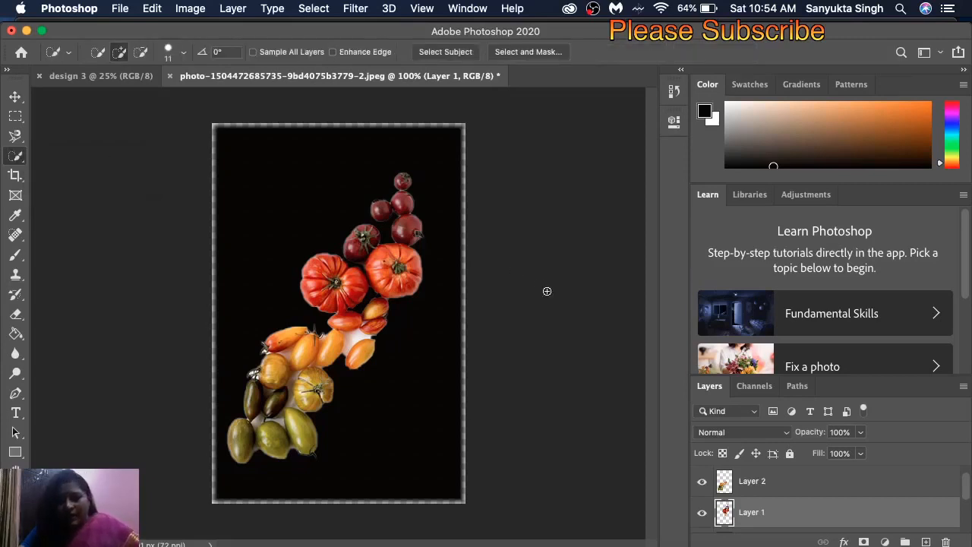
{"action": "left_click", "coordinate": [809, 487]}
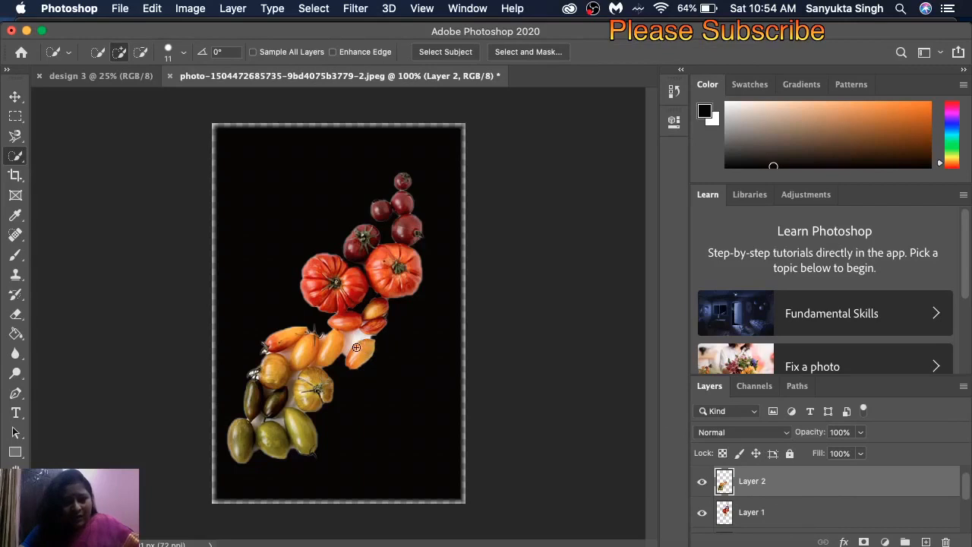
{"action": "left_click", "coordinate": [15, 338]}
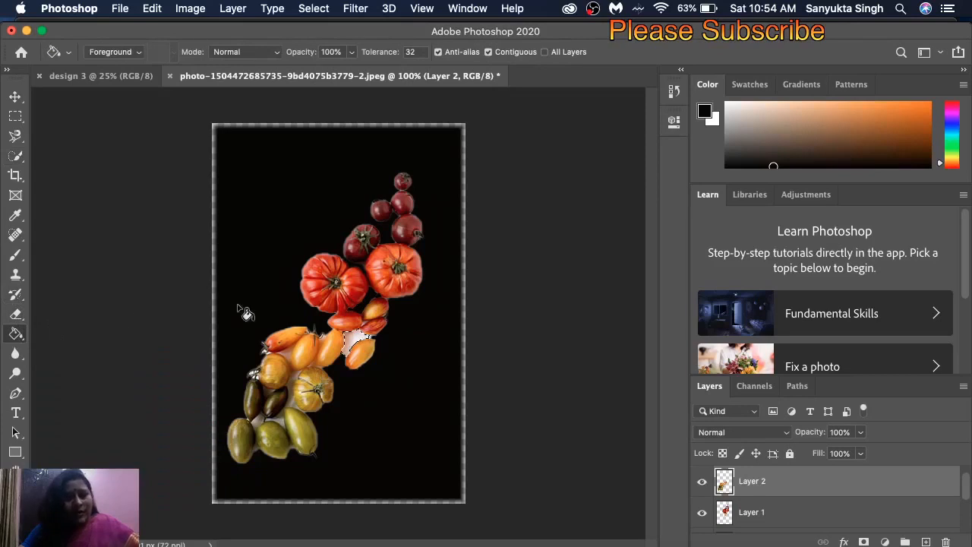
{"action": "left_click", "coordinate": [351, 340]}
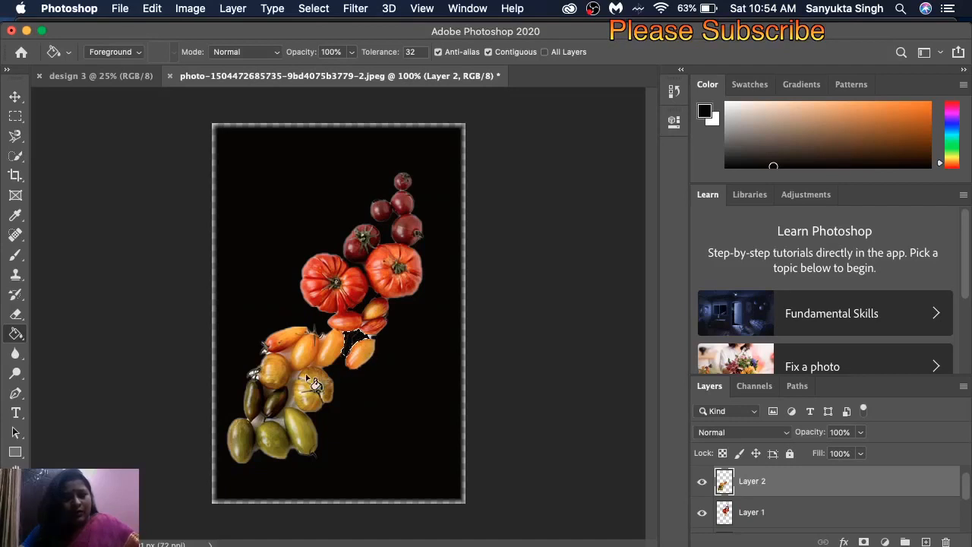
Quick-select the pale gaps above the round orange tomato and beside the ribbed yellow tomato on Layer 2, and fill them with black
{"action": "left_click", "coordinate": [16, 157]}
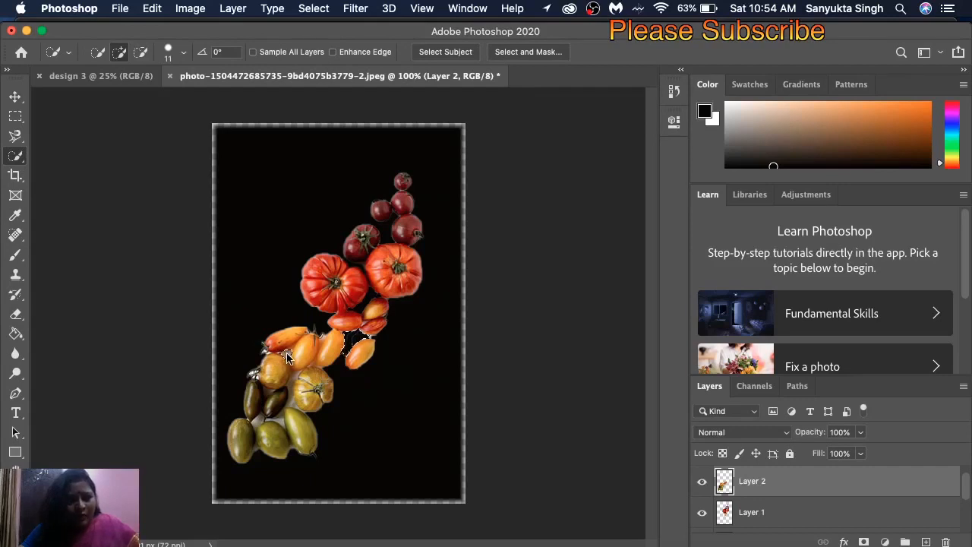
{"action": "left_click", "coordinate": [293, 387]}
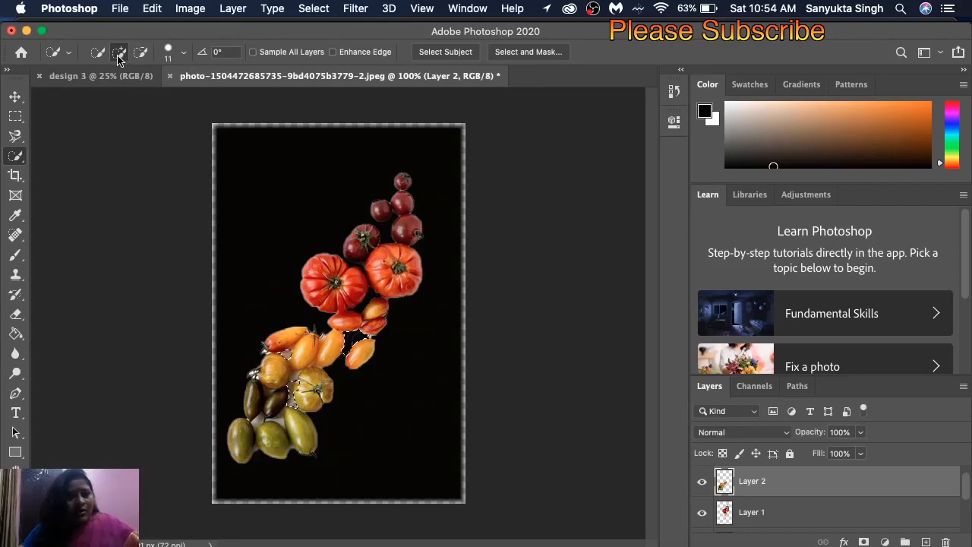
{"action": "left_click", "coordinate": [295, 373]}
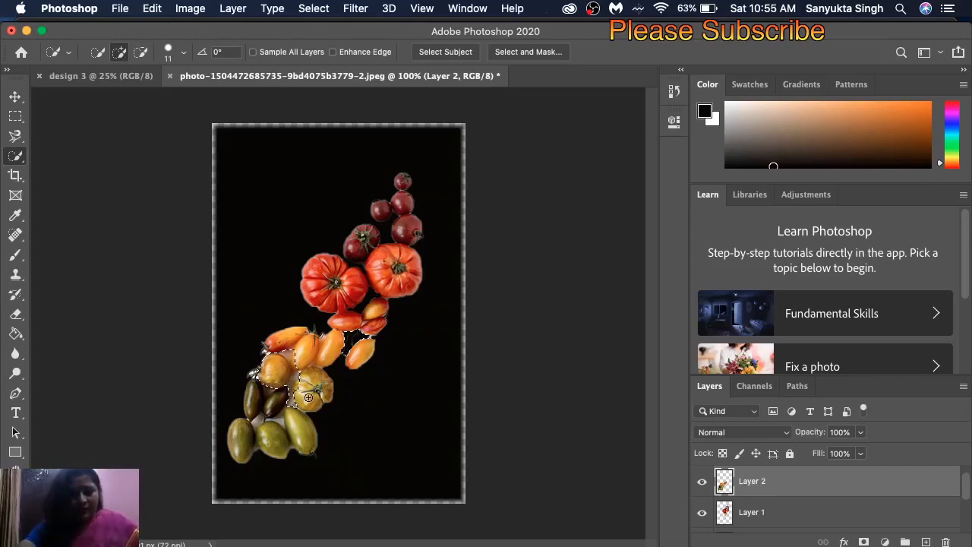
{"action": "key", "text": "super+z"}
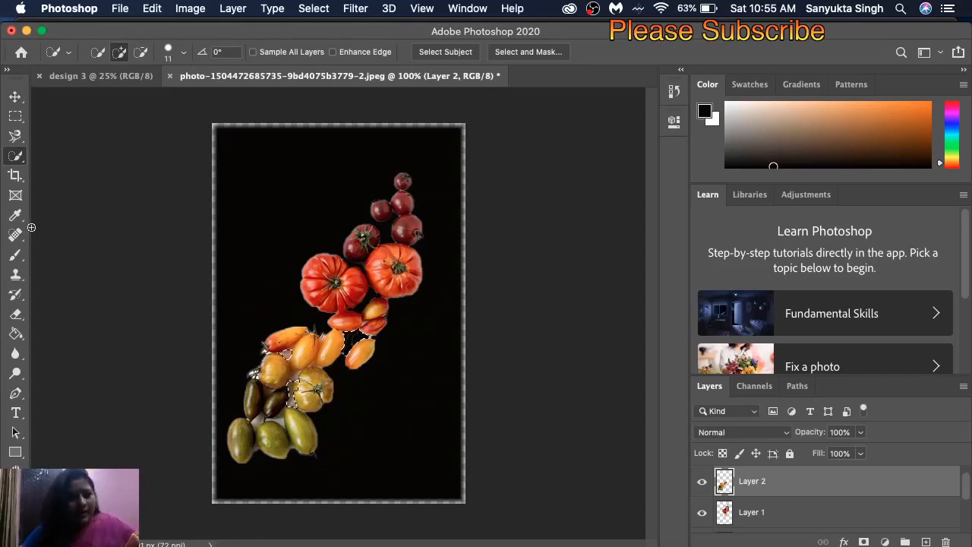
{"action": "left_click", "coordinate": [16, 335]}
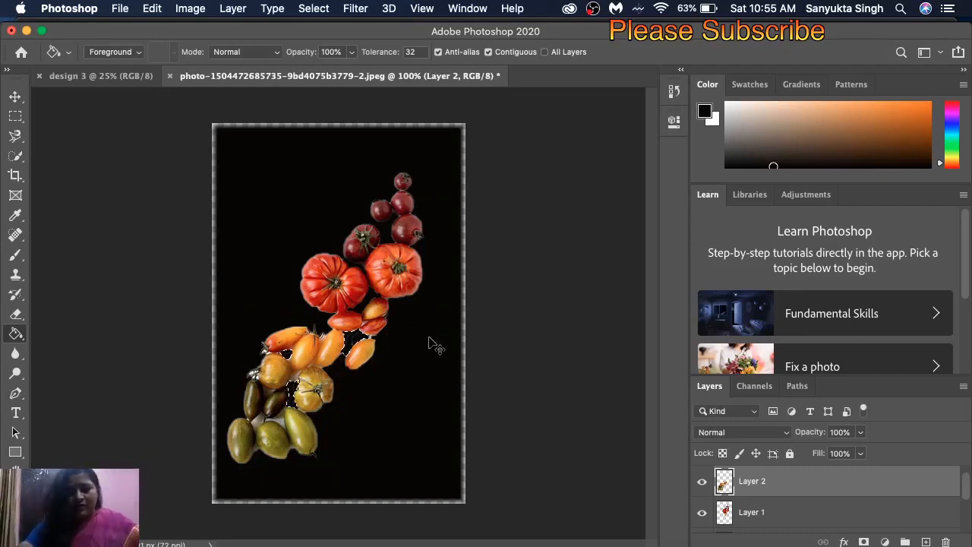
Deselect the filled gaps around the orange and ribbed yellow tomatoes
{"action": "key", "text": "super+equal"}
{"action": "key", "text": "super+equal"}
{"action": "key", "text": "super+equal"}
{"action": "key", "text": "super+equal"}
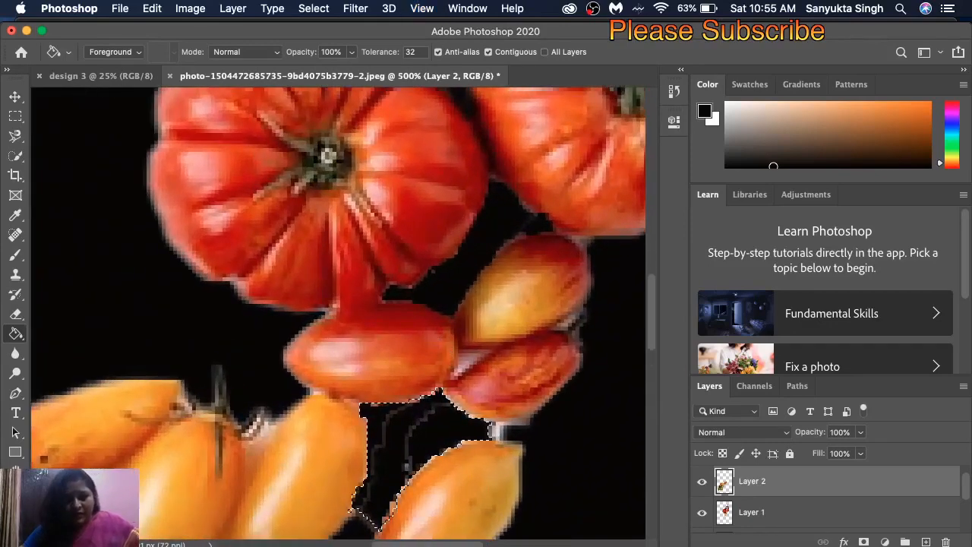
{"action": "key", "text": "super+Tab"}
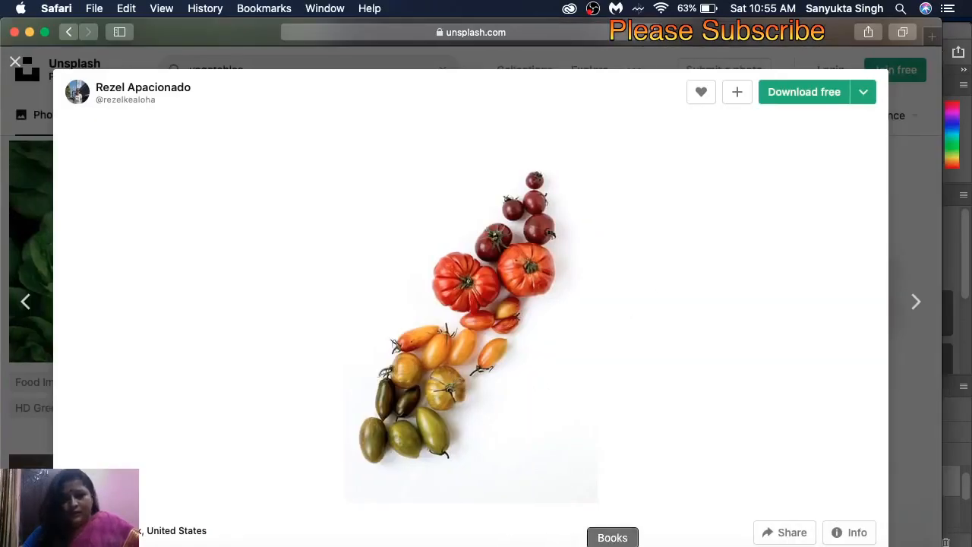
{"action": "left_click", "coordinate": [802, 541]}
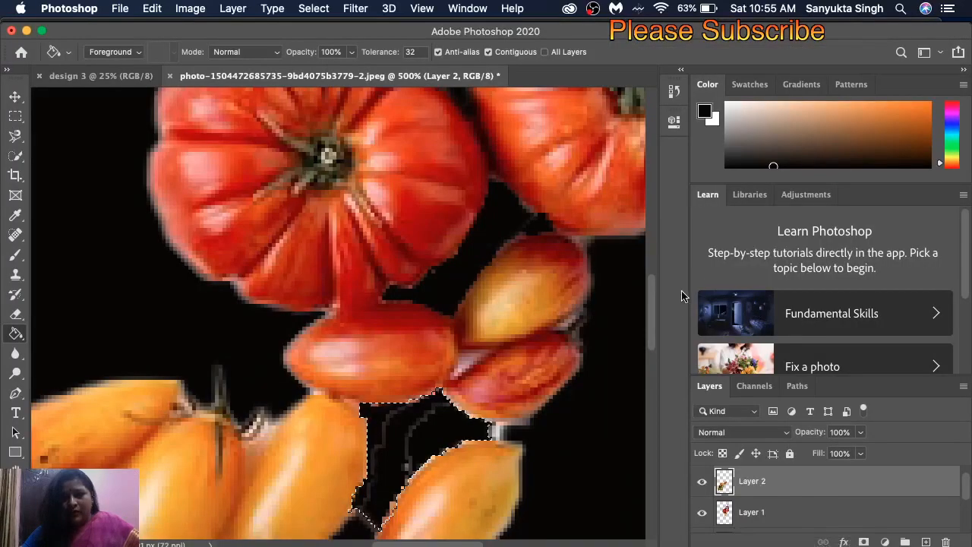
{"action": "left_click_drag", "start_coordinate": [654, 317], "coordinate": [651, 373]}
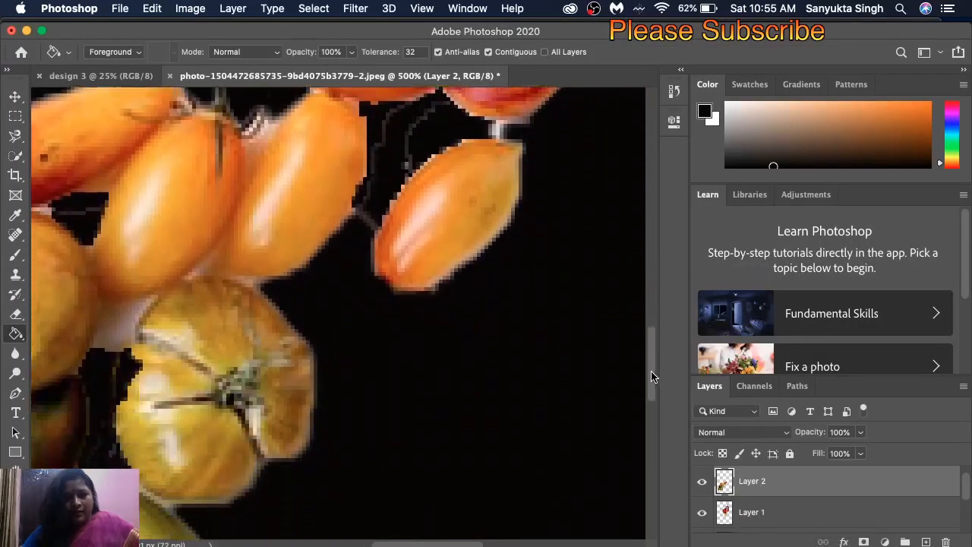
{"action": "left_click_drag", "start_coordinate": [422, 545], "coordinate": [377, 545]}
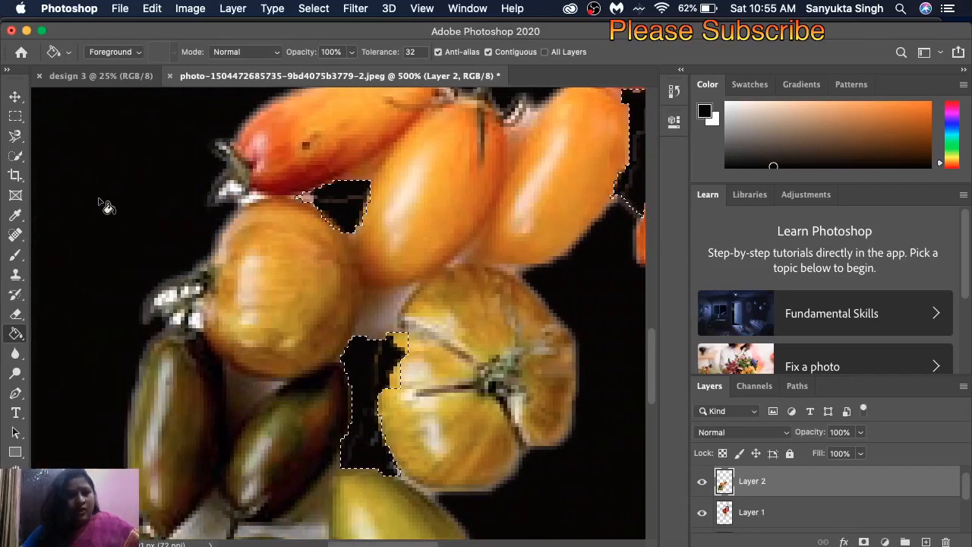
{"action": "left_click", "coordinate": [15, 115]}
{"action": "left_click", "coordinate": [139, 189]}
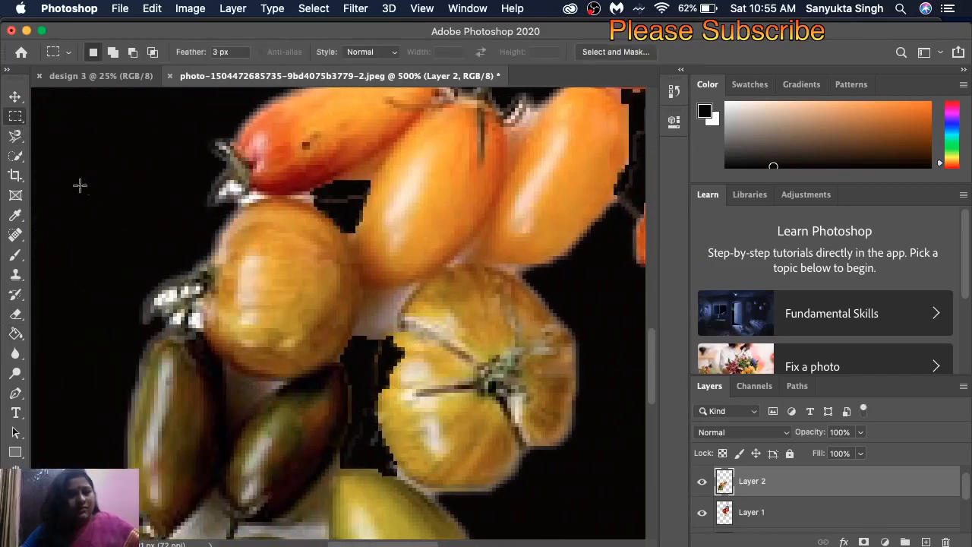
Set the Eraser size to 6 px and erase the pale remnants between the round orange tomato and the ribbed yellow tomato
{"action": "left_click", "coordinate": [15, 314]}
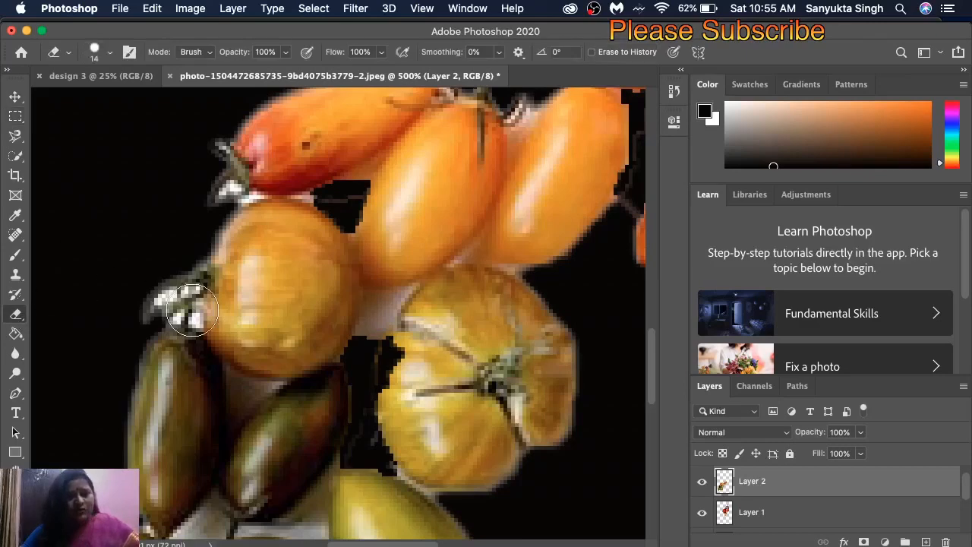
{"action": "left_click", "coordinate": [111, 55]}
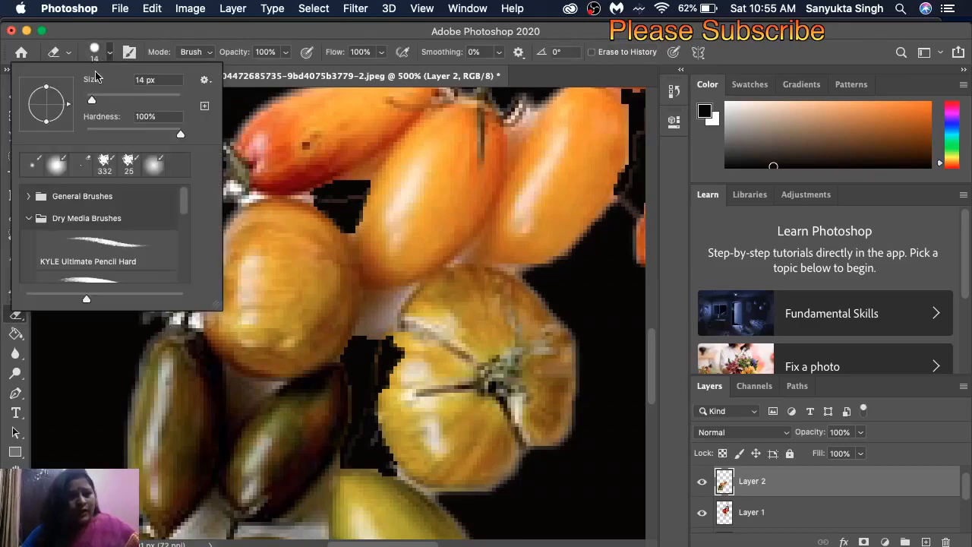
{"action": "left_click_drag", "start_coordinate": [90, 97], "coordinate": [90, 102]}
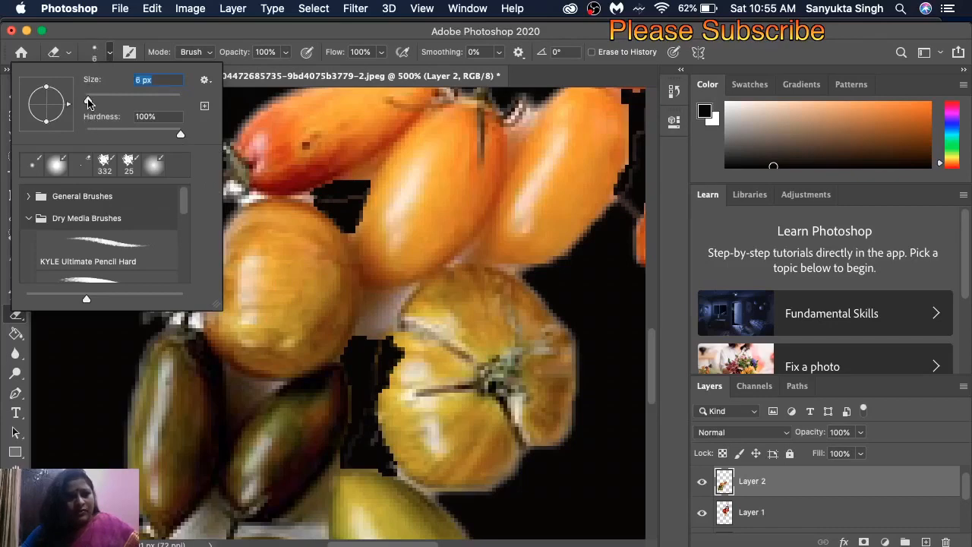
{"action": "mouse_move", "coordinate": [342, 337]}
{"action": "left_mouse_down"}
{"action": "mouse_move", "coordinate": [370, 337]}
{"action": "mouse_move", "coordinate": [374, 315]}
{"action": "mouse_move", "coordinate": [361, 338]}
{"action": "mouse_move", "coordinate": [373, 301]}
{"action": "mouse_move", "coordinate": [395, 295]}
{"action": "mouse_move", "coordinate": [364, 399]}
{"action": "mouse_move", "coordinate": [370, 446]}
{"action": "mouse_move", "coordinate": [380, 366]}
{"action": "left_mouse_up"}
{"action": "left_click_drag", "start_coordinate": [394, 305], "coordinate": [402, 289]}
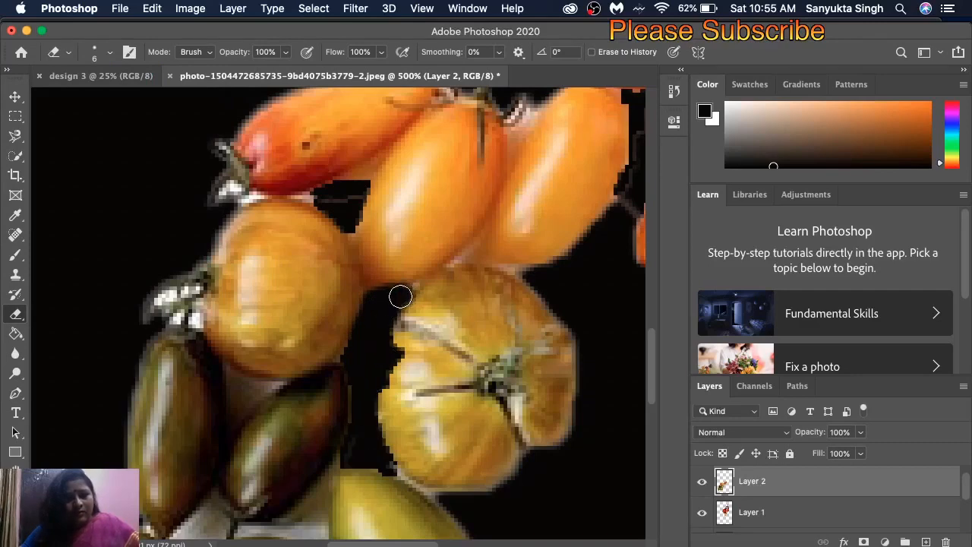
Erase the pale patches below the round orange tomato and around the stems beside and above it
{"action": "left_click", "coordinate": [110, 53]}
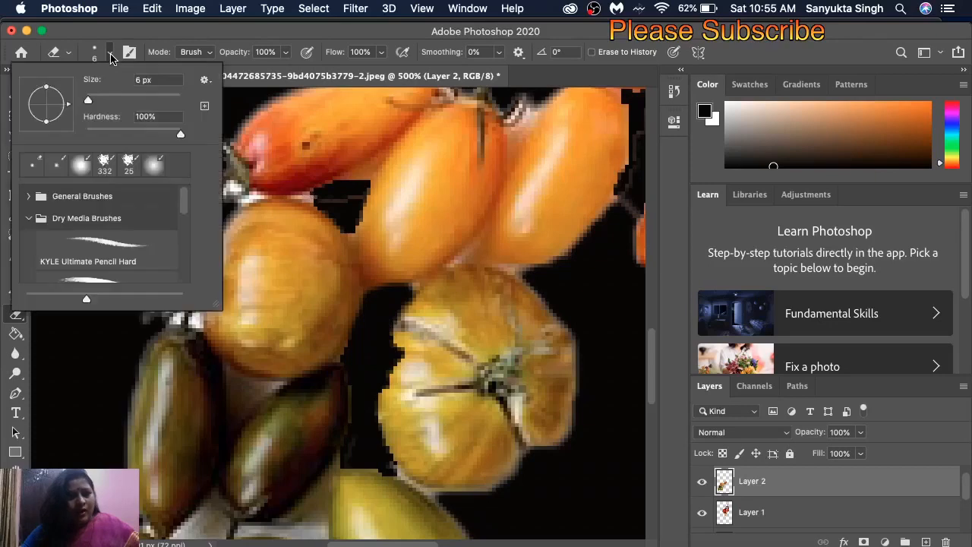
{"action": "left_click_drag", "start_coordinate": [90, 101], "coordinate": [89, 101]}
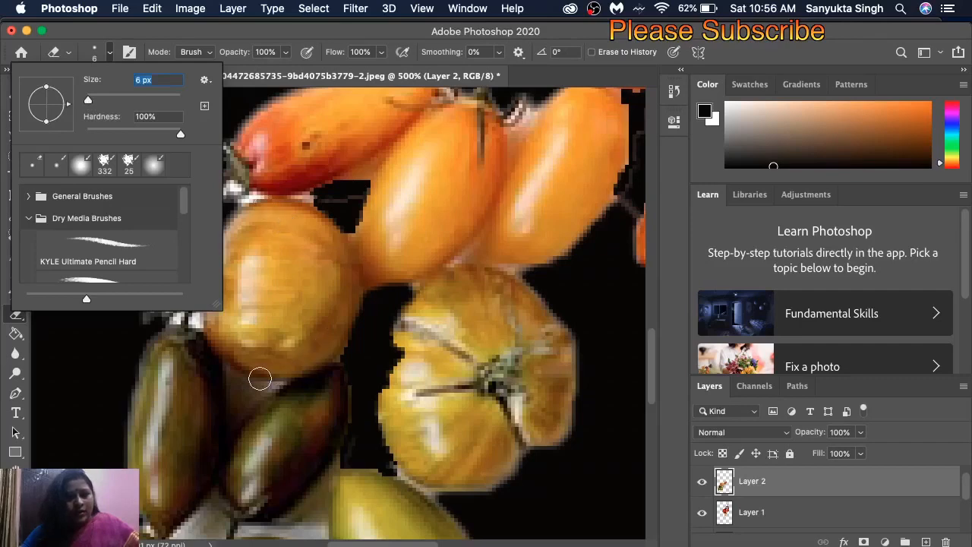
{"action": "mouse_move", "coordinate": [231, 377]}
{"action": "left_mouse_down"}
{"action": "mouse_move", "coordinate": [269, 388]}
{"action": "mouse_move", "coordinate": [241, 405]}
{"action": "mouse_move", "coordinate": [236, 423]}
{"action": "mouse_move", "coordinate": [228, 374]}
{"action": "mouse_move", "coordinate": [281, 384]}
{"action": "left_mouse_up"}
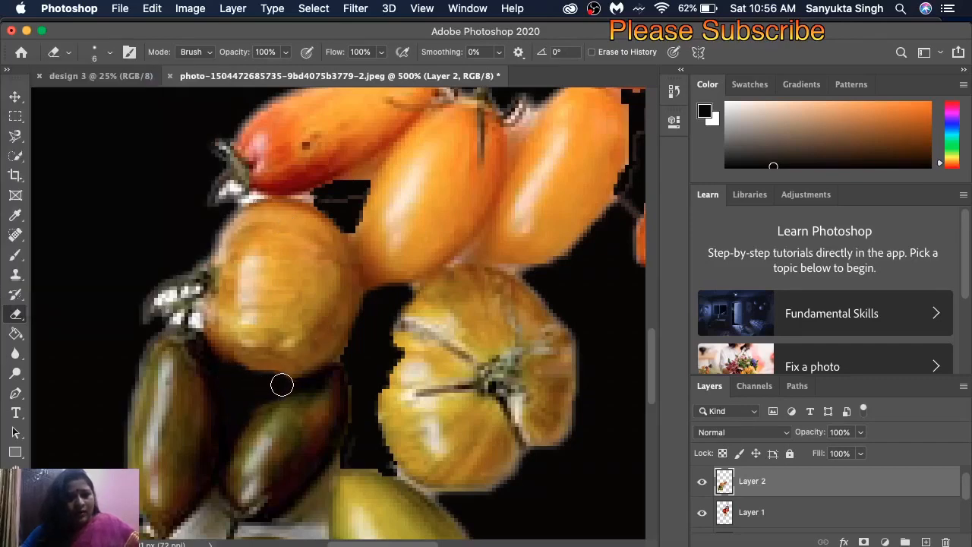
{"action": "left_click", "coordinate": [196, 319]}
{"action": "mouse_move", "coordinate": [195, 319]}
{"action": "left_mouse_down"}
{"action": "mouse_move", "coordinate": [178, 323]}
{"action": "mouse_move", "coordinate": [171, 290]}
{"action": "mouse_move", "coordinate": [158, 305]}
{"action": "mouse_move", "coordinate": [194, 285]}
{"action": "mouse_move", "coordinate": [210, 226]}
{"action": "mouse_move", "coordinate": [243, 198]}
{"action": "mouse_move", "coordinate": [224, 190]}
{"action": "mouse_move", "coordinate": [354, 200]}
{"action": "left_mouse_up"}
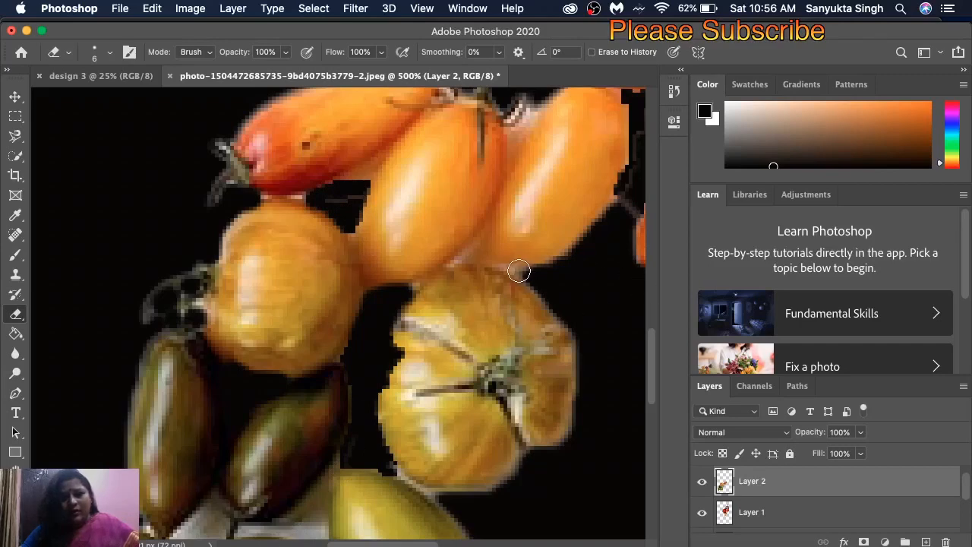
Reduce the Eraser to 4 px and erase the pale edge between the ribbed yellow tomato and the oval orange tomato above it
{"action": "left_click", "coordinate": [109, 52]}
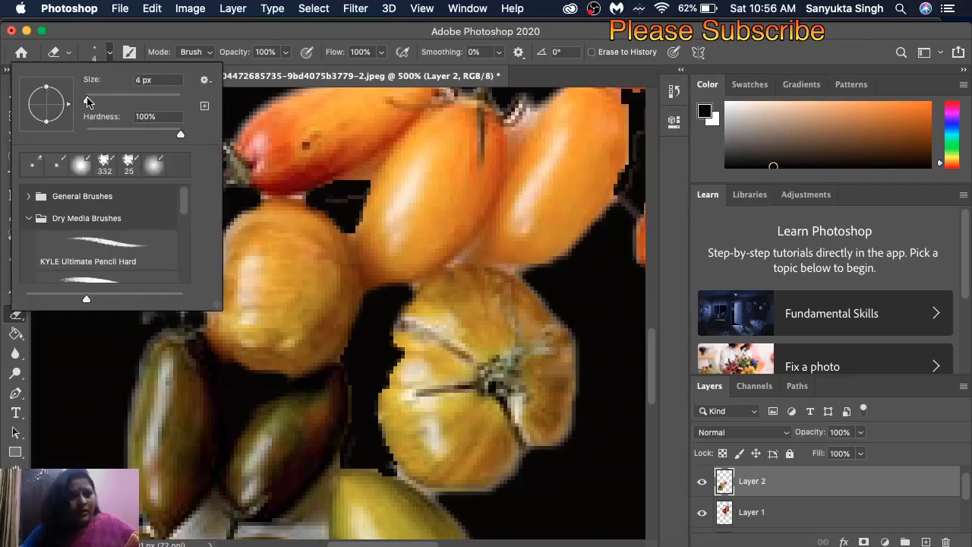
{"action": "left_click_drag", "start_coordinate": [87, 102], "coordinate": [88, 101]}
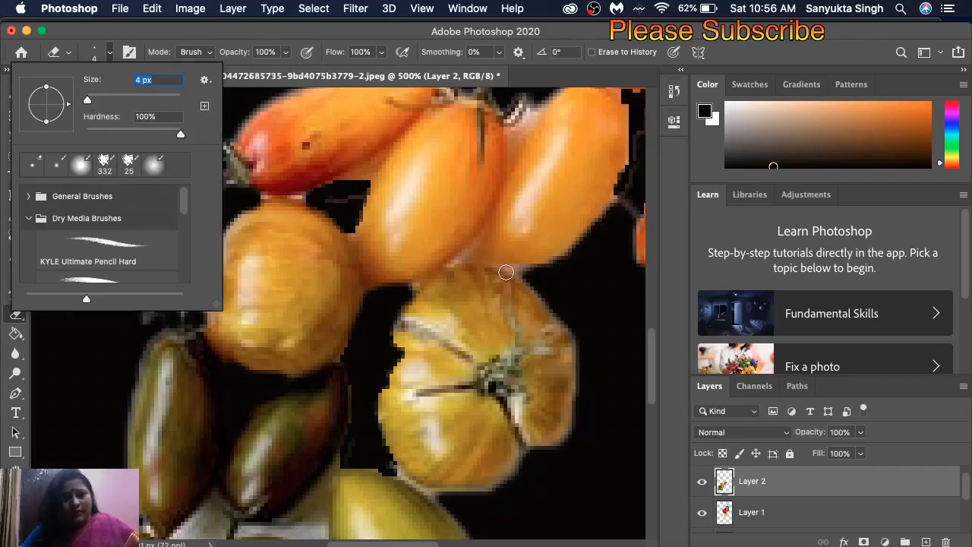
{"action": "left_click", "coordinate": [504, 272]}
{"action": "left_click_drag", "start_coordinate": [512, 272], "coordinate": [536, 283]}
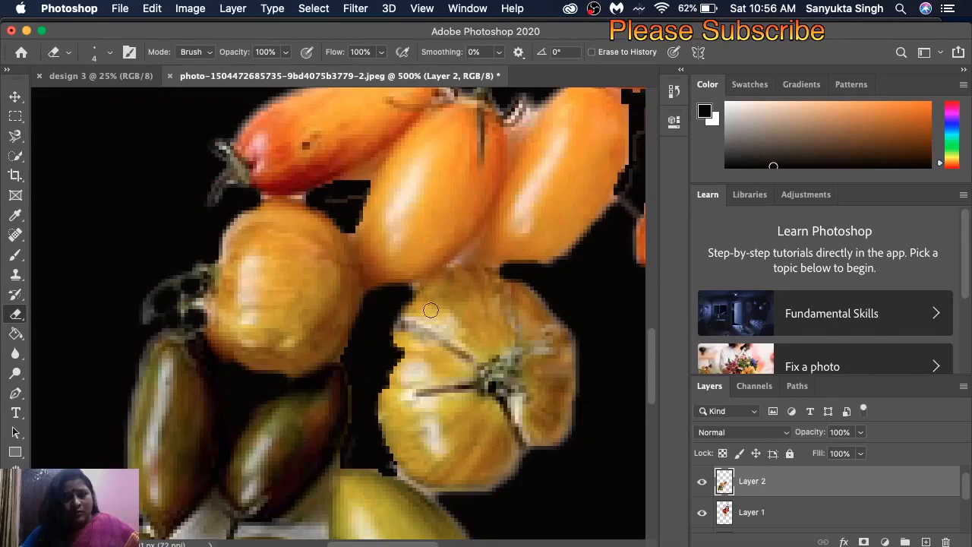
Erase the pale background between the dark and green tomatoes and the light fringes along the outer edges of the green ones
{"action": "left_click_drag", "start_coordinate": [651, 370], "coordinate": [652, 417]}
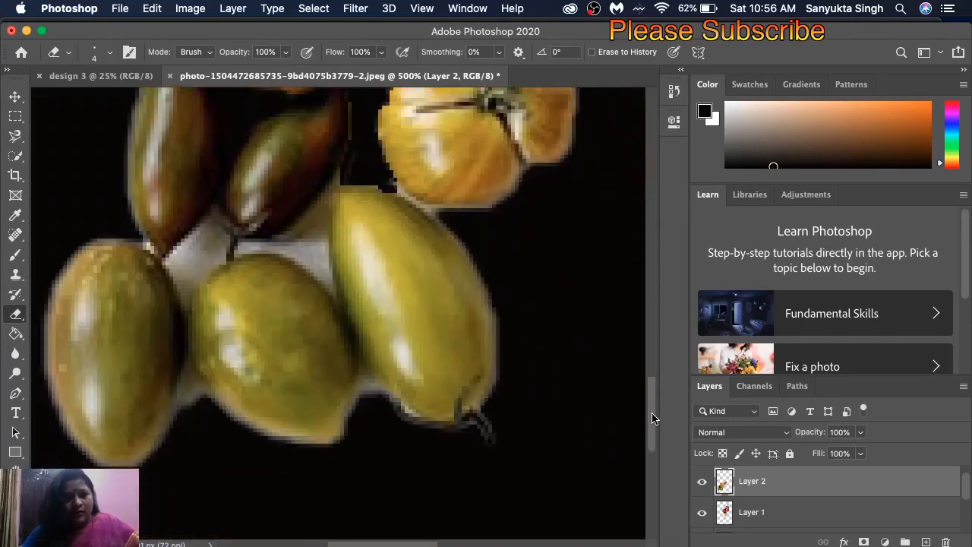
{"action": "mouse_move", "coordinate": [207, 224]}
{"action": "left_mouse_down"}
{"action": "mouse_move", "coordinate": [177, 263]}
{"action": "mouse_move", "coordinate": [179, 297]}
{"action": "mouse_move", "coordinate": [195, 244]}
{"action": "mouse_move", "coordinate": [208, 238]}
{"action": "mouse_move", "coordinate": [190, 287]}
{"action": "mouse_move", "coordinate": [218, 220]}
{"action": "mouse_move", "coordinate": [221, 249]}
{"action": "mouse_move", "coordinate": [183, 309]}
{"action": "left_mouse_up"}
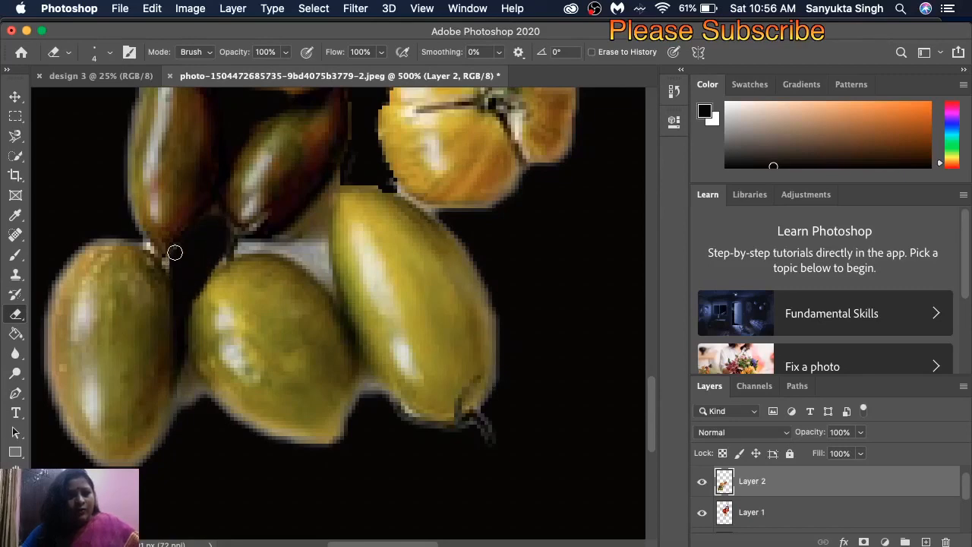
{"action": "mouse_move", "coordinate": [250, 246]}
{"action": "left_mouse_down"}
{"action": "mouse_move", "coordinate": [235, 251]}
{"action": "mouse_move", "coordinate": [291, 233]}
{"action": "mouse_move", "coordinate": [325, 191]}
{"action": "mouse_move", "coordinate": [271, 258]}
{"action": "mouse_move", "coordinate": [319, 209]}
{"action": "left_mouse_up"}
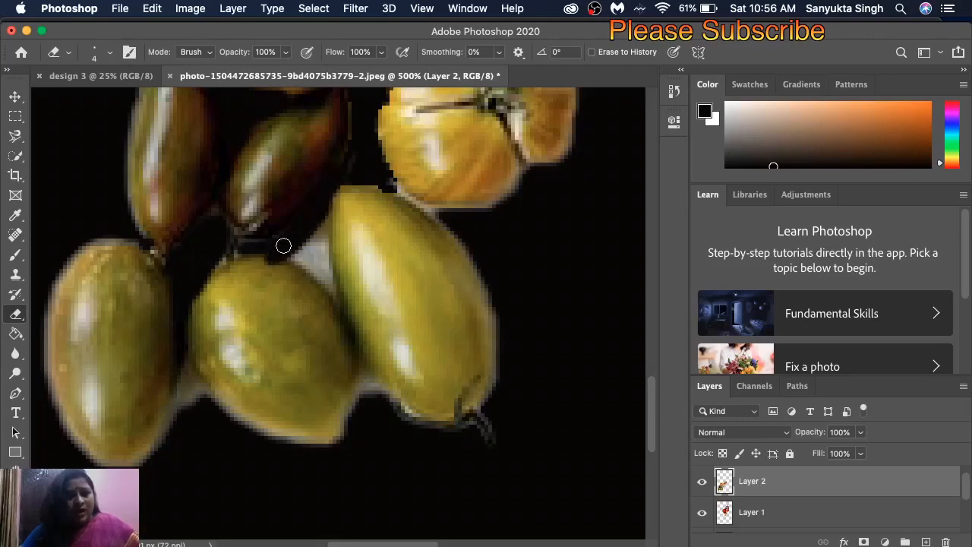
{"action": "mouse_move", "coordinate": [289, 253]}
{"action": "left_mouse_down"}
{"action": "mouse_move", "coordinate": [332, 291]}
{"action": "mouse_move", "coordinate": [325, 202]}
{"action": "mouse_move", "coordinate": [311, 257]}
{"action": "mouse_move", "coordinate": [306, 244]}
{"action": "mouse_move", "coordinate": [335, 180]}
{"action": "mouse_move", "coordinate": [317, 226]}
{"action": "mouse_move", "coordinate": [344, 193]}
{"action": "mouse_move", "coordinate": [380, 181]}
{"action": "mouse_move", "coordinate": [441, 213]}
{"action": "left_mouse_up"}
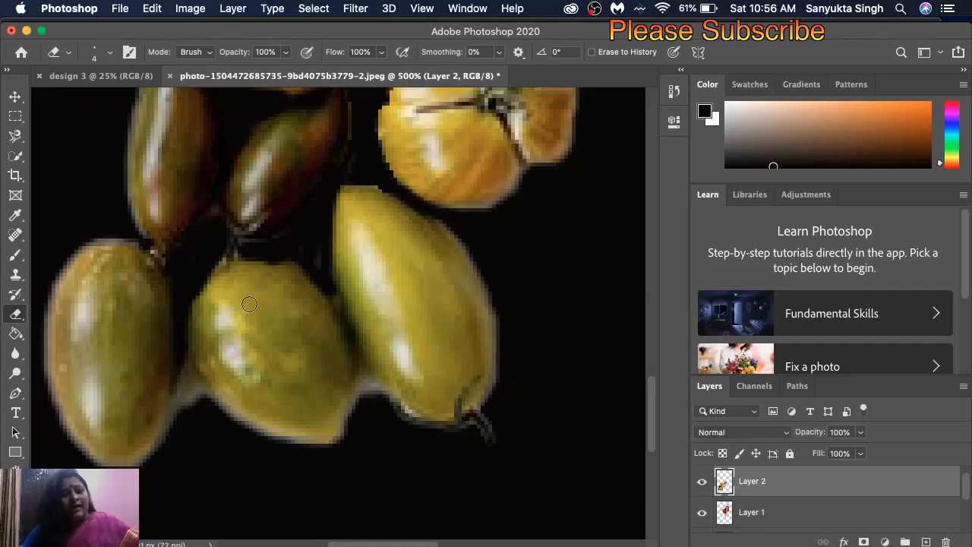
{"action": "mouse_move", "coordinate": [191, 411]}
{"action": "left_mouse_down"}
{"action": "mouse_move", "coordinate": [189, 372]}
{"action": "mouse_move", "coordinate": [197, 407]}
{"action": "mouse_move", "coordinate": [197, 392]}
{"action": "mouse_move", "coordinate": [255, 425]}
{"action": "mouse_move", "coordinate": [327, 448]}
{"action": "mouse_move", "coordinate": [372, 382]}
{"action": "mouse_move", "coordinate": [443, 434]}
{"action": "mouse_move", "coordinate": [373, 402]}
{"action": "left_mouse_up"}
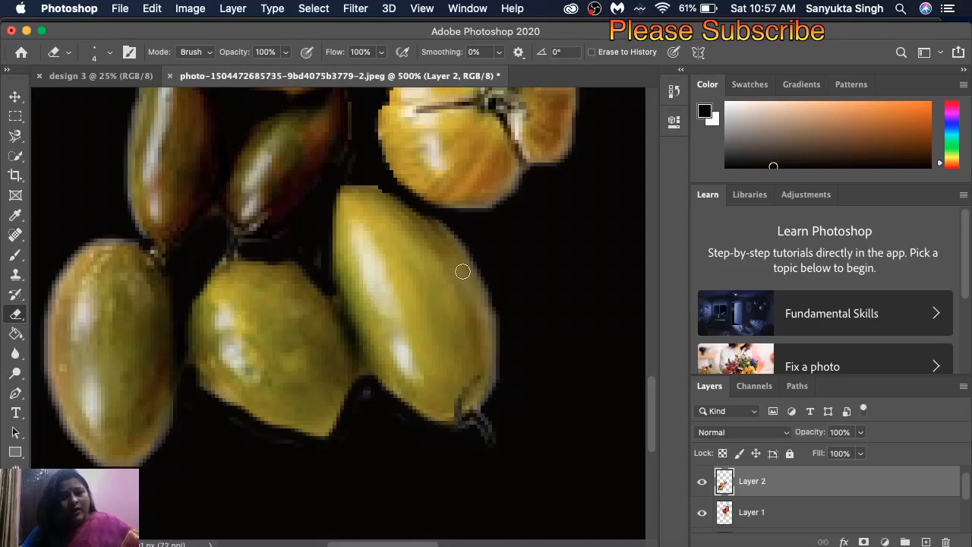
{"action": "mouse_move", "coordinate": [466, 240]}
{"action": "left_mouse_down"}
{"action": "mouse_move", "coordinate": [492, 319]}
{"action": "mouse_move", "coordinate": [481, 416]}
{"action": "left_mouse_up"}
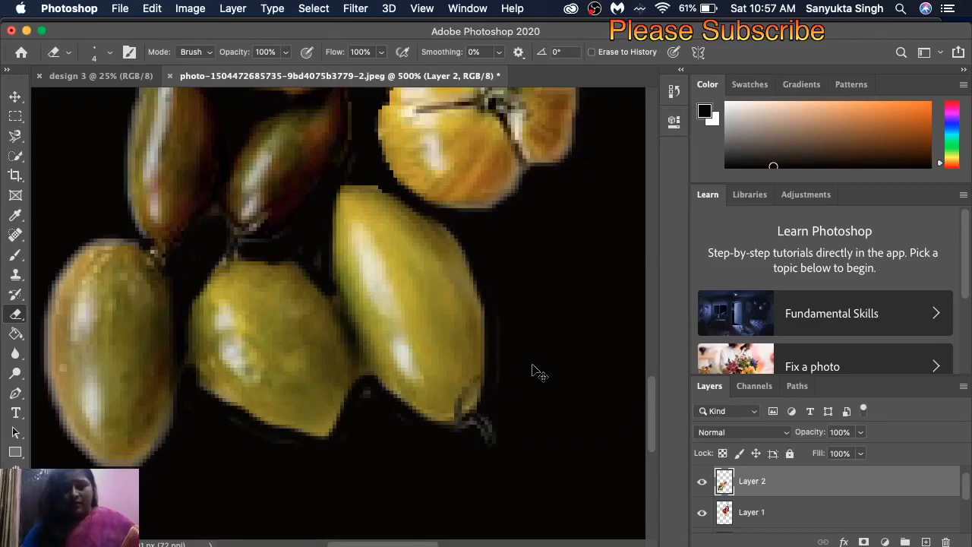
Check the cut-out by hiding and showing Layer 2, and hide the black Layer 3
{"action": "key", "text": "super+minus"}
{"action": "key", "text": "super+minus"}
{"action": "key", "text": "super+minus"}
{"action": "key", "text": "super+minus"}
{"action": "key", "text": "super+minus"}
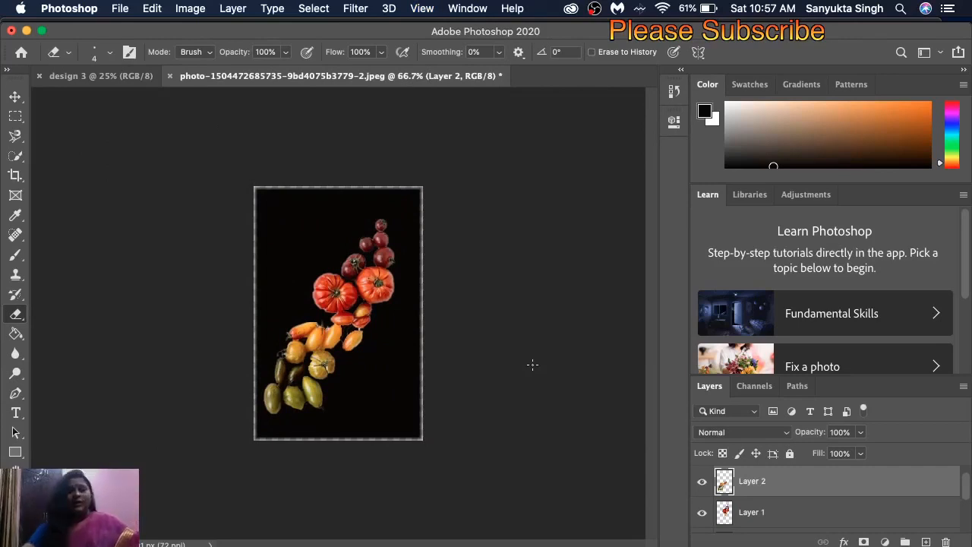
{"action": "left_click", "coordinate": [703, 483]}
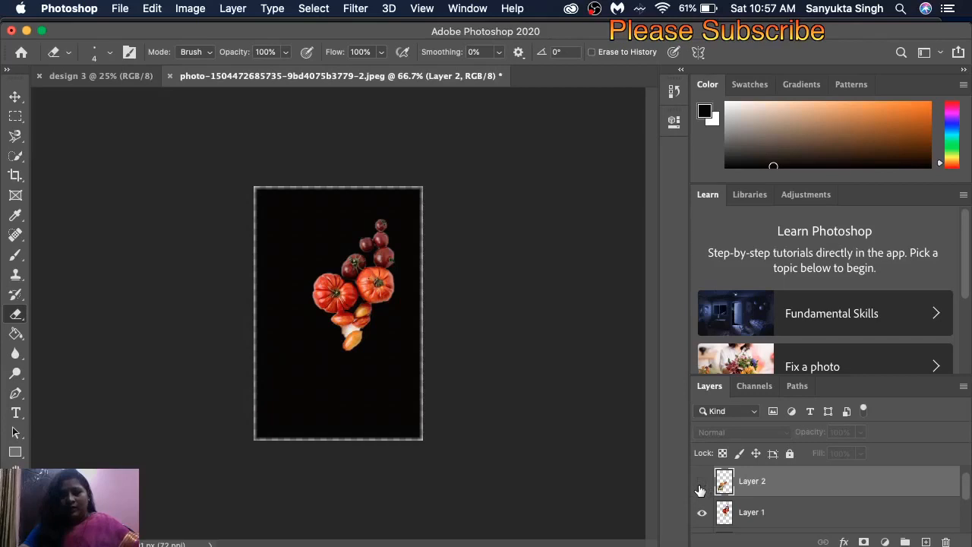
{"action": "left_click", "coordinate": [702, 483]}
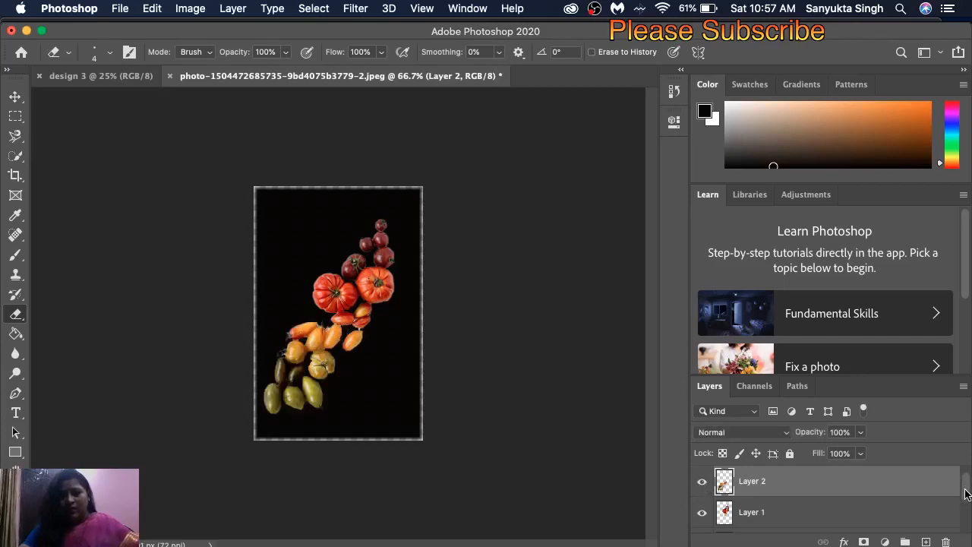
{"action": "left_click_drag", "start_coordinate": [966, 487], "coordinate": [968, 503]}
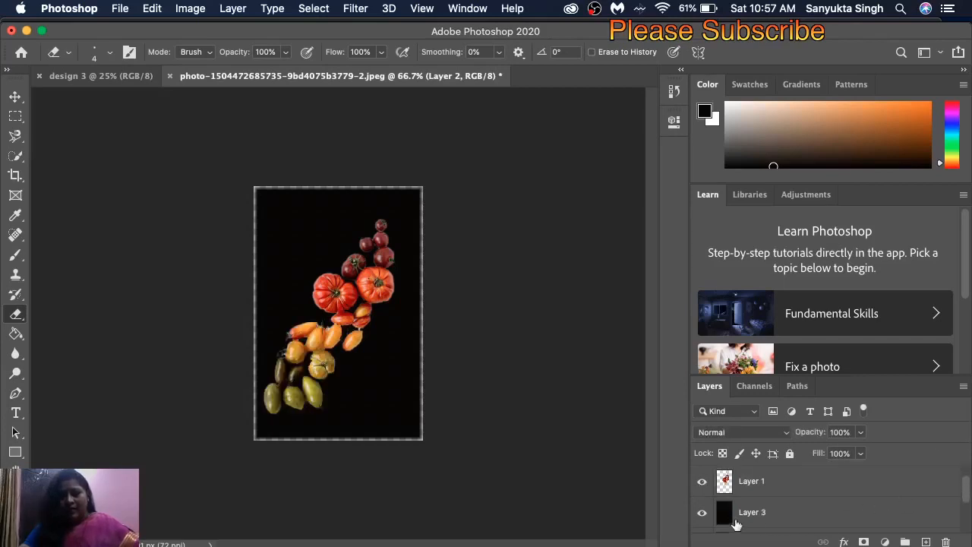
{"action": "left_click", "coordinate": [702, 514]}
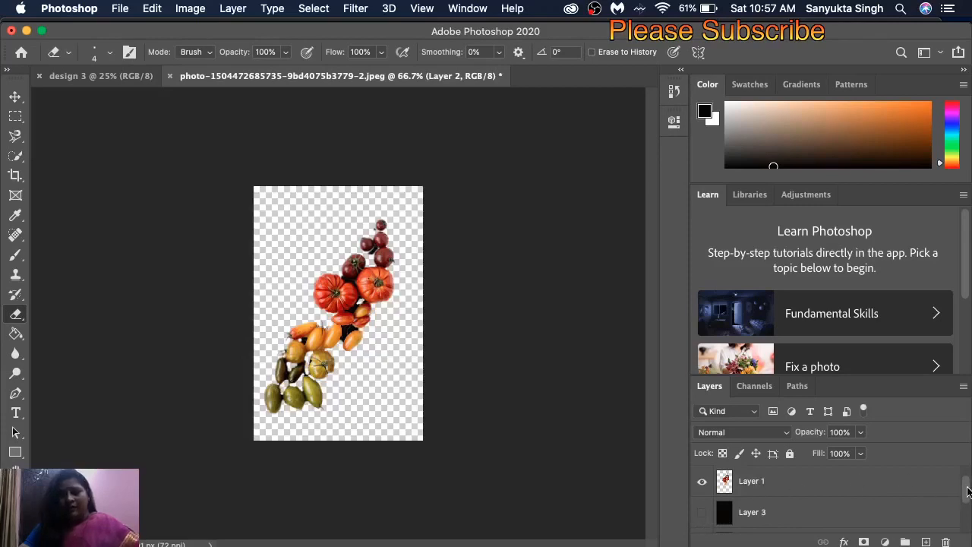
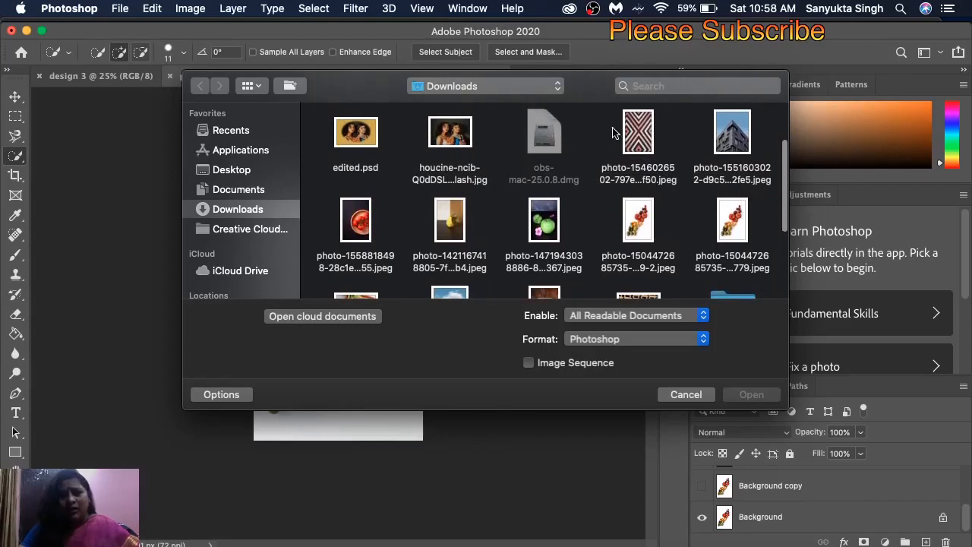
{"action": "left_click", "coordinate": [638, 143]}
{"action": "left_click", "coordinate": [751, 395]}
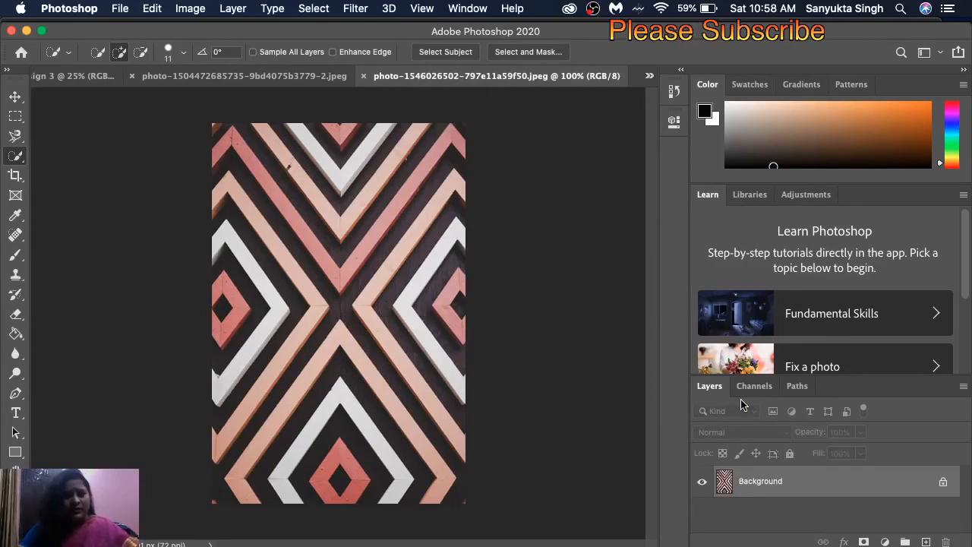
Duplicate the Background layer as Background copy in the same document
{"action": "right_click", "coordinate": [826, 489]}
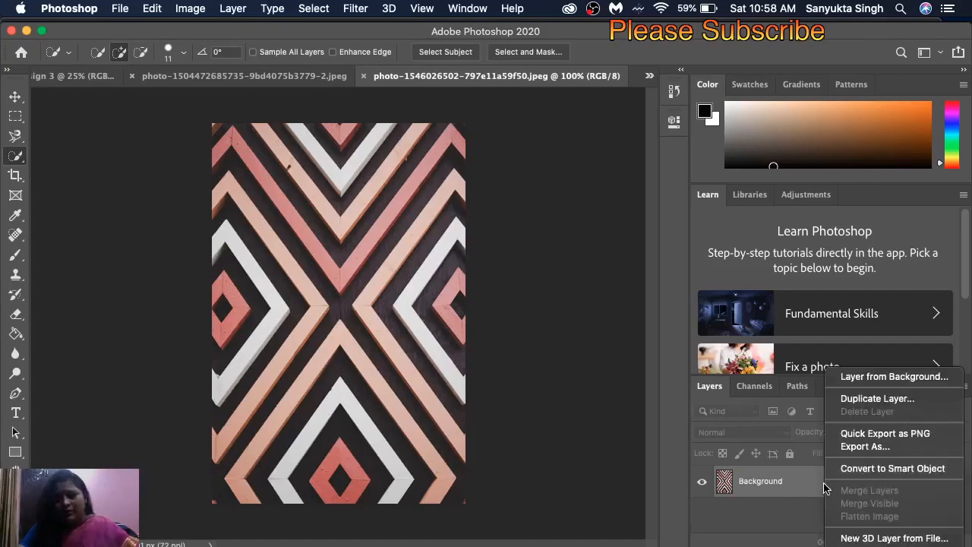
{"action": "left_click", "coordinate": [889, 401]}
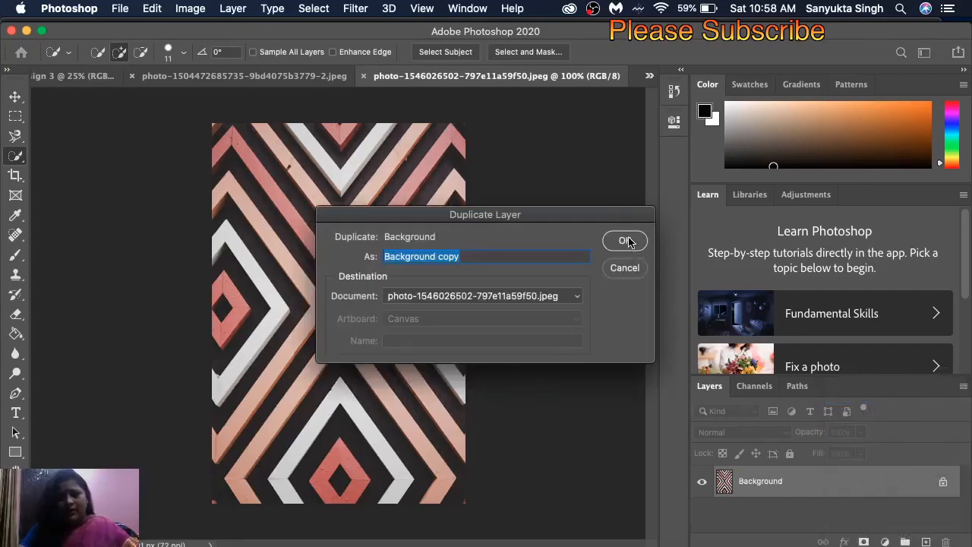
{"action": "left_click", "coordinate": [625, 241]}
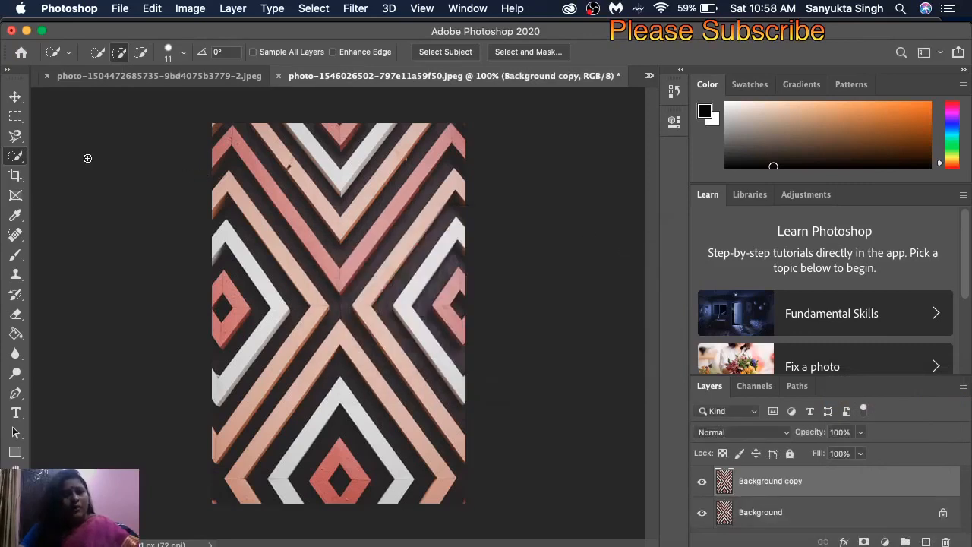
Select the large pink V-shaped stripe on Background copy with the Magic Wand in add-to-selection mode
{"action": "right_click", "coordinate": [17, 158]}
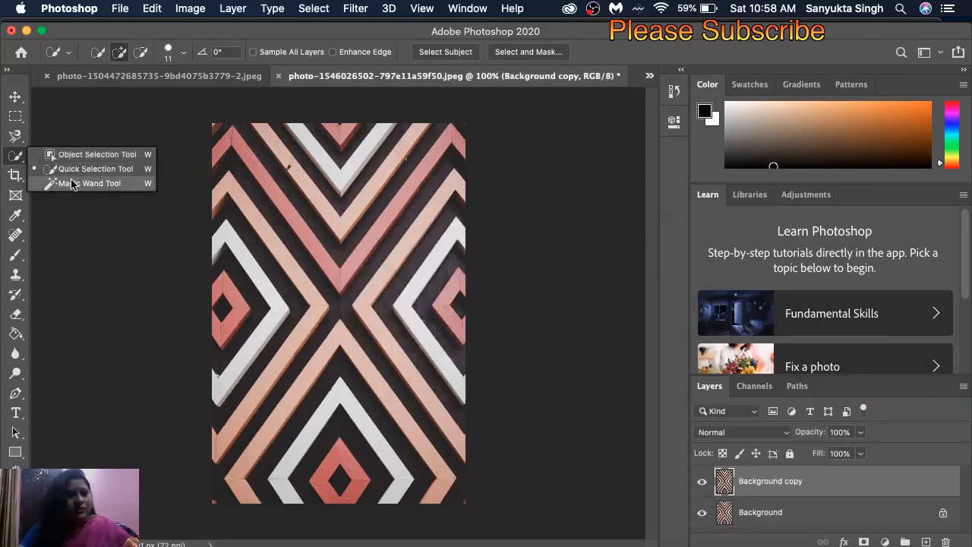
{"action": "left_click", "coordinate": [73, 185]}
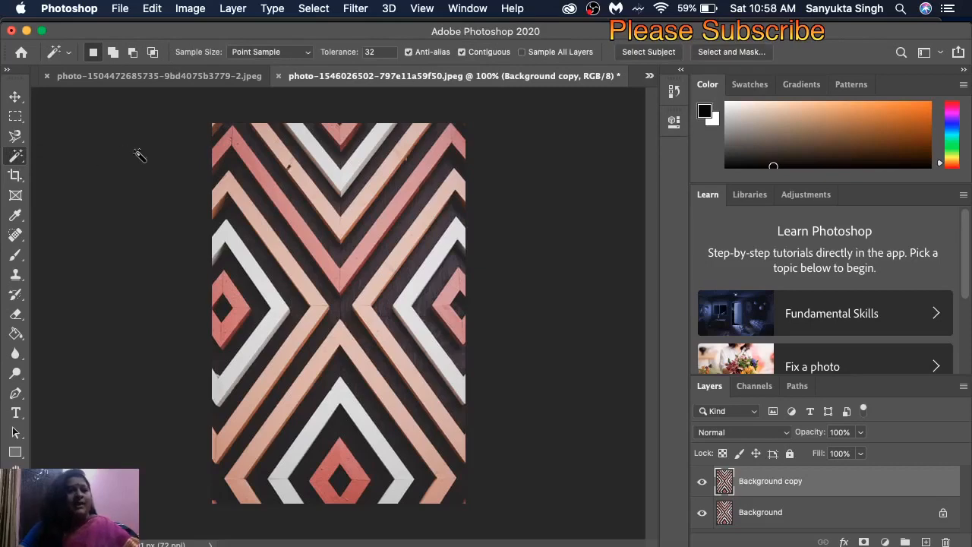
{"action": "left_click", "coordinate": [112, 53]}
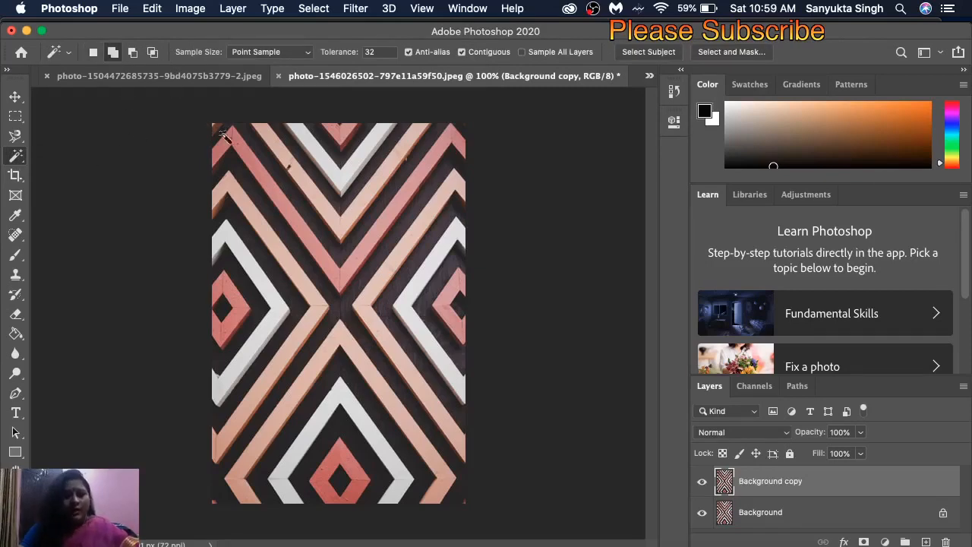
{"action": "left_click", "coordinate": [277, 196]}
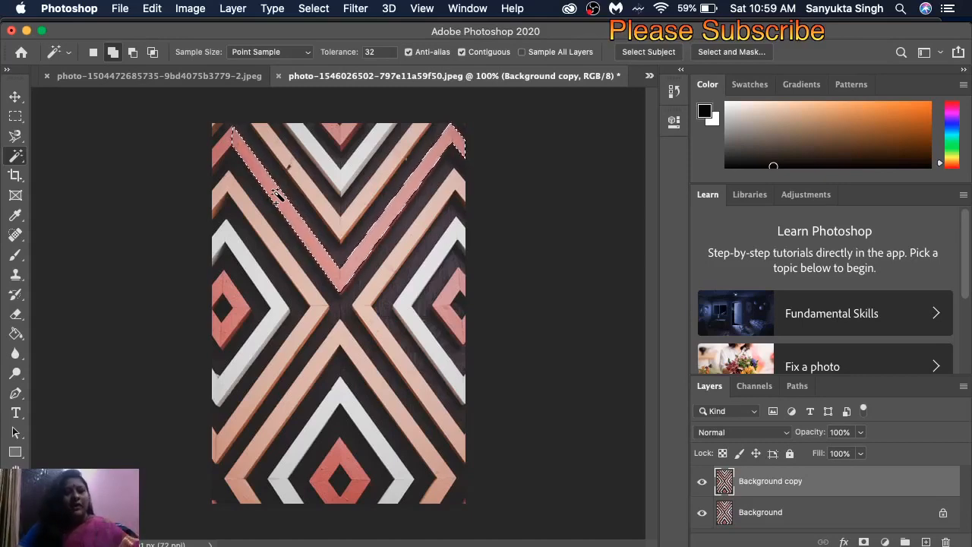
Set the Magic Wand tolerance to 80 and add the pink diamonds and remaining pink pieces to the selection
{"action": "left_click", "coordinate": [367, 51]}
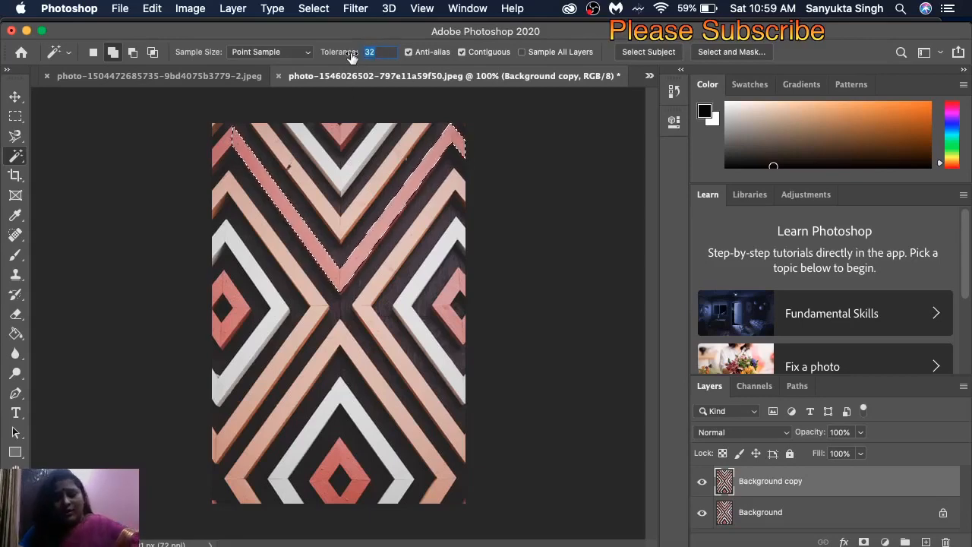
{"action": "type", "text": "80"}
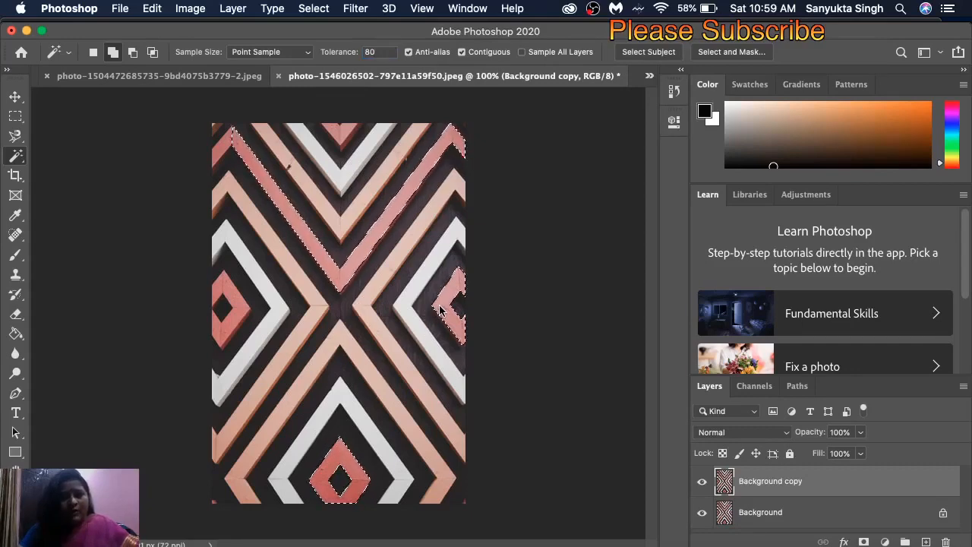
{"action": "left_click", "coordinate": [230, 308]}
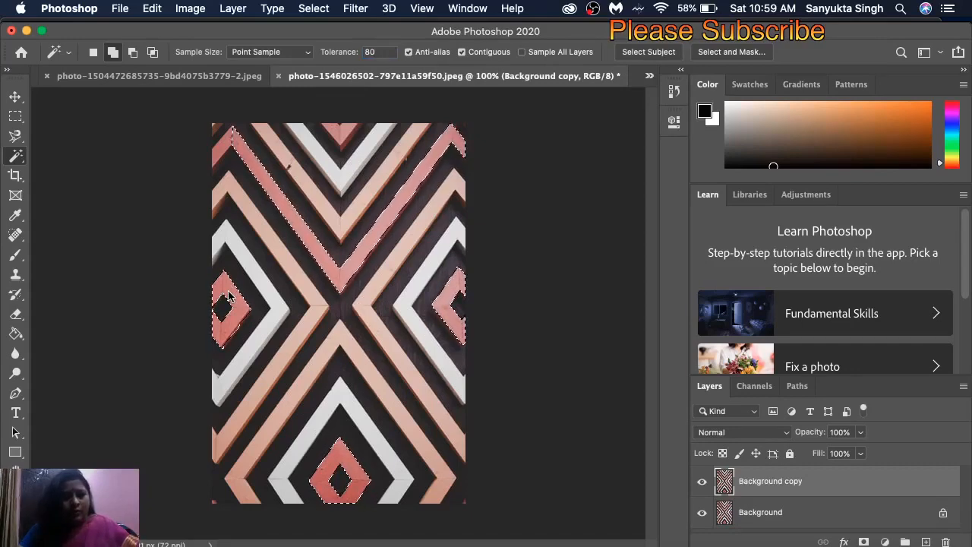
{"action": "left_click", "coordinate": [214, 134]}
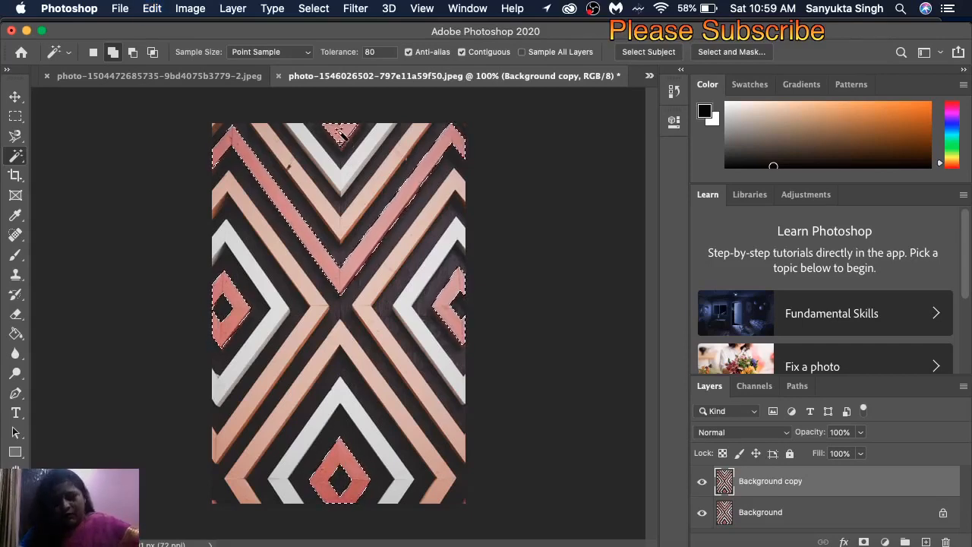
Copy the selected pink shapes onto a new layer above Background copy
{"action": "left_click", "coordinate": [926, 542]}
{"action": "key", "text": "super+v"}
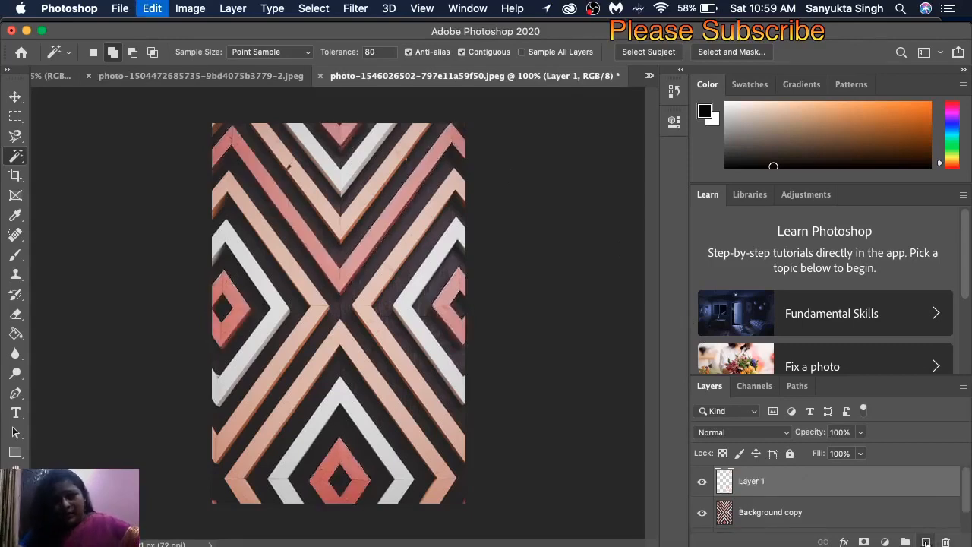
Check the pink cut-out by hiding and showing the Background copy and Background layers
{"action": "left_click", "coordinate": [702, 517]}
{"action": "left_click_drag", "start_coordinate": [966, 496], "coordinate": [969, 513]}
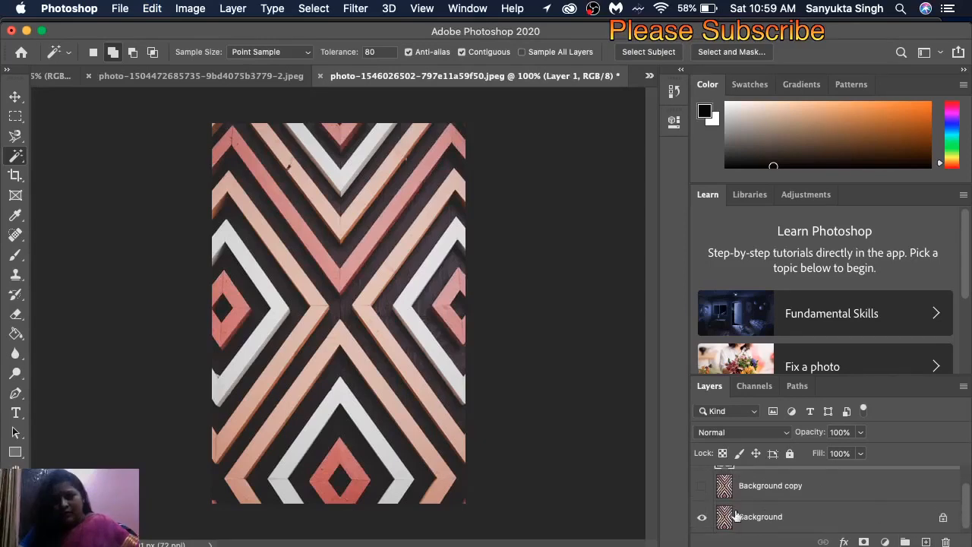
{"action": "left_click", "coordinate": [703, 521]}
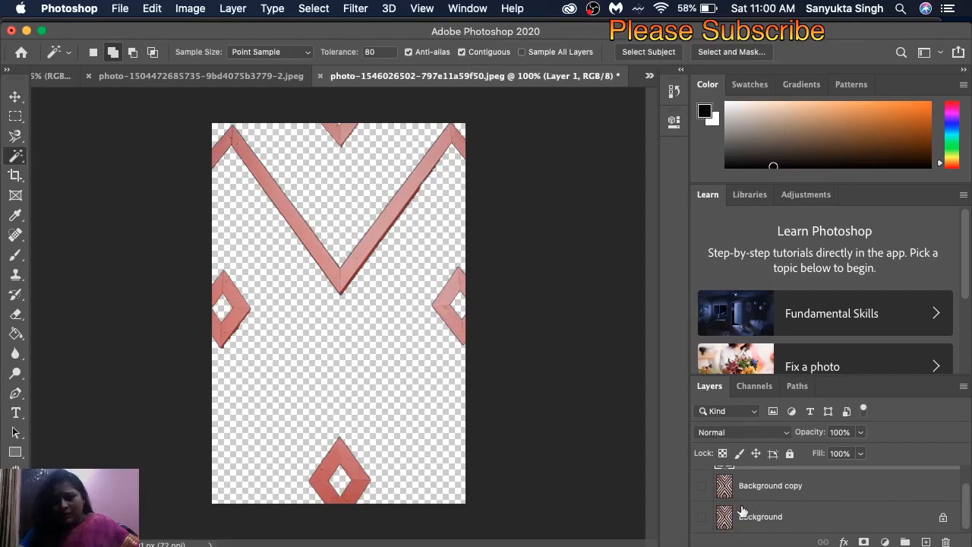
{"action": "left_click", "coordinate": [703, 520]}
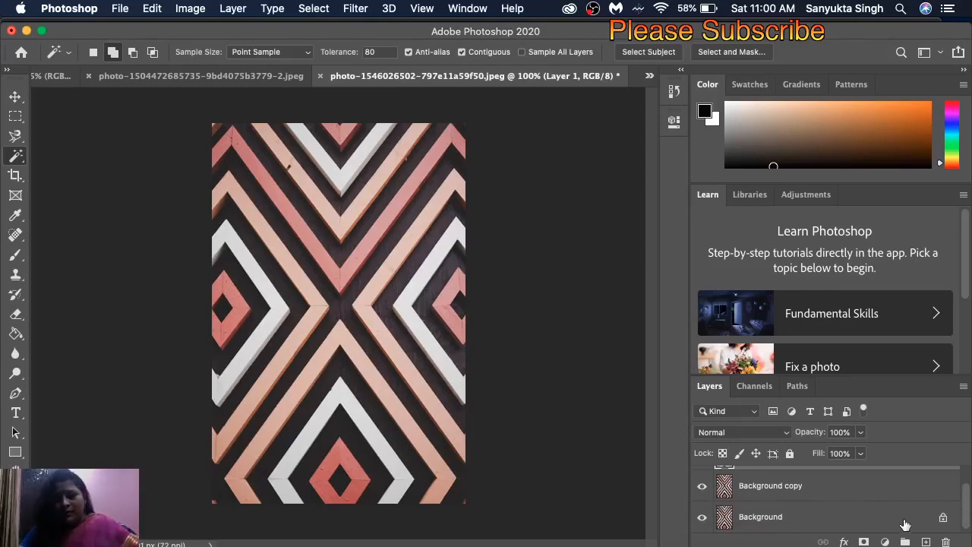
{"action": "left_click_drag", "start_coordinate": [969, 514], "coordinate": [967, 486]}
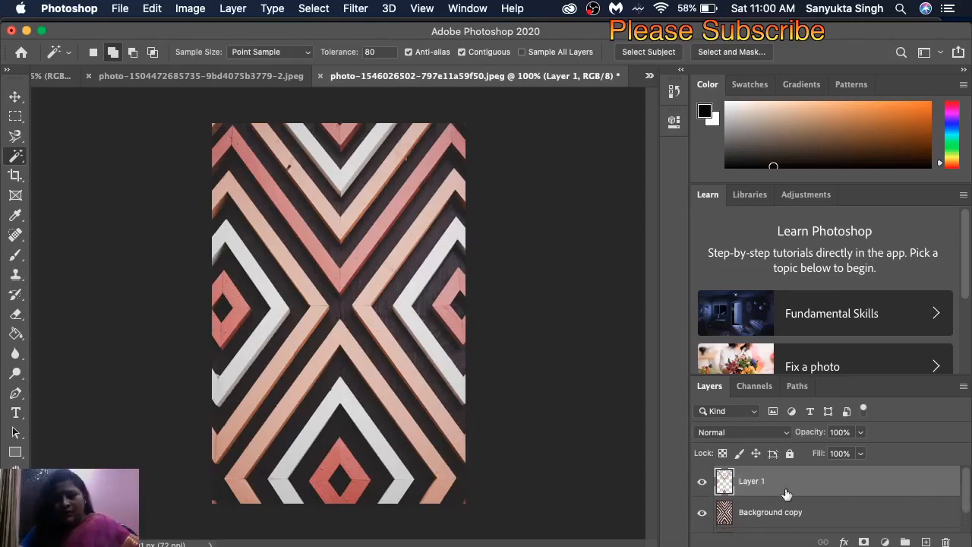
{"action": "left_click", "coordinate": [702, 514]}
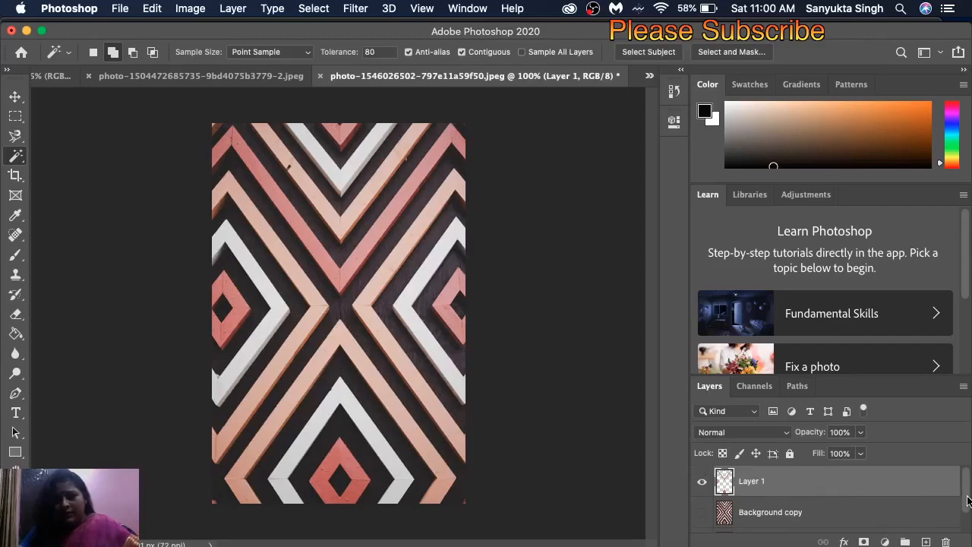
{"action": "left_click_drag", "start_coordinate": [963, 508], "coordinate": [968, 530]}
{"action": "left_click", "coordinate": [702, 518]}
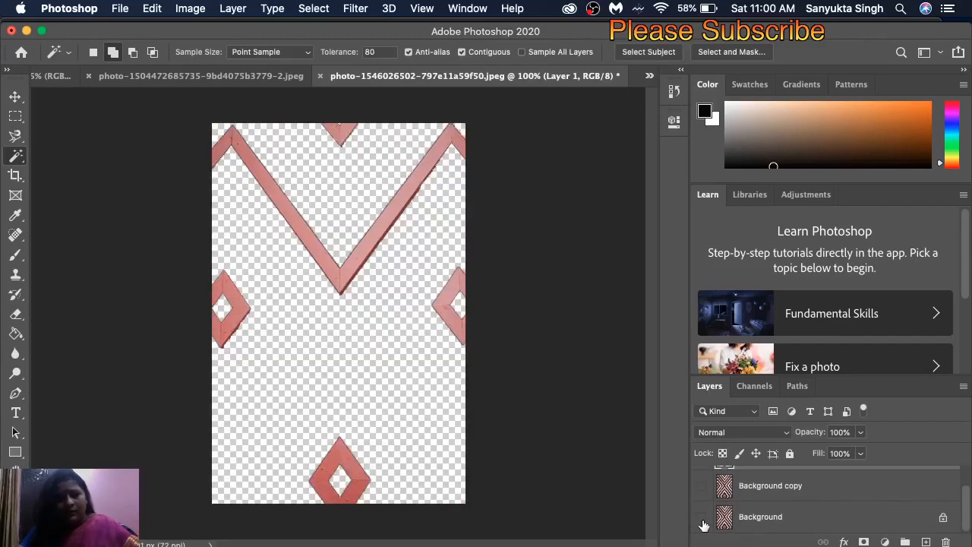
{"action": "left_click", "coordinate": [702, 519]}
{"action": "left_click", "coordinate": [702, 486]}
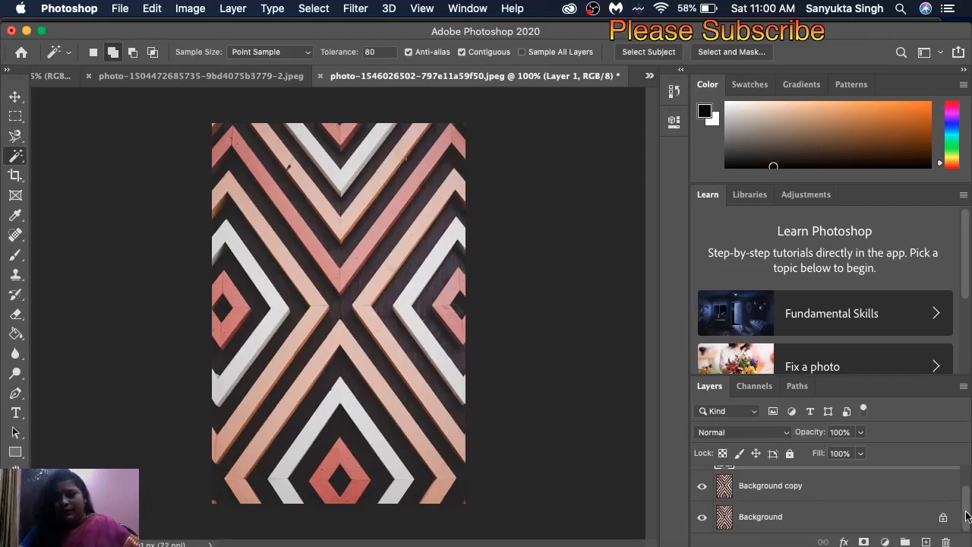
On Background copy, select all the peach stripes with the Magic Wand, adding to the selection at a tolerance of 100
{"action": "mouse_move", "coordinate": [968, 518]}
{"action": "left_mouse_down"}
{"action": "mouse_move", "coordinate": [968, 503]}
{"action": "mouse_move", "coordinate": [965, 521]}
{"action": "left_mouse_up"}
{"action": "left_click", "coordinate": [911, 499]}
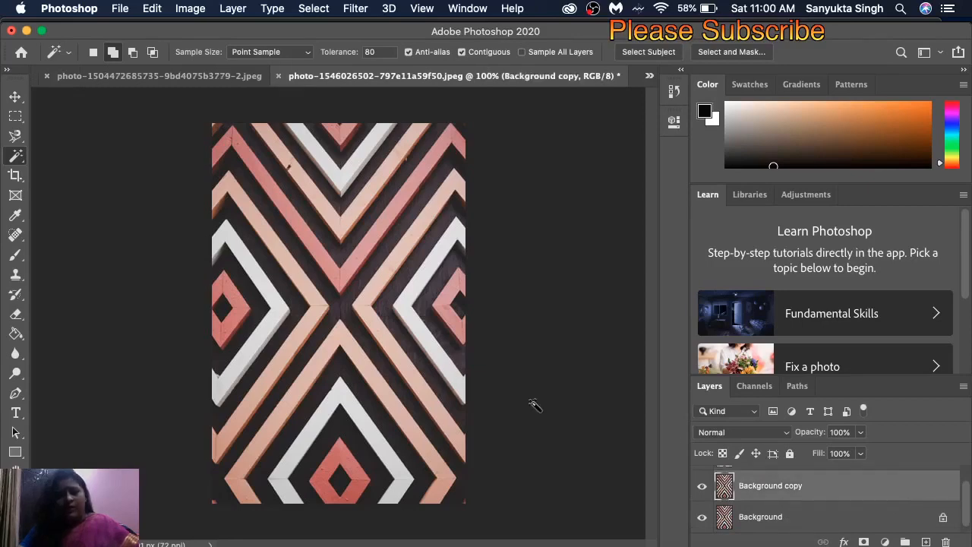
{"action": "left_click", "coordinate": [16, 117]}
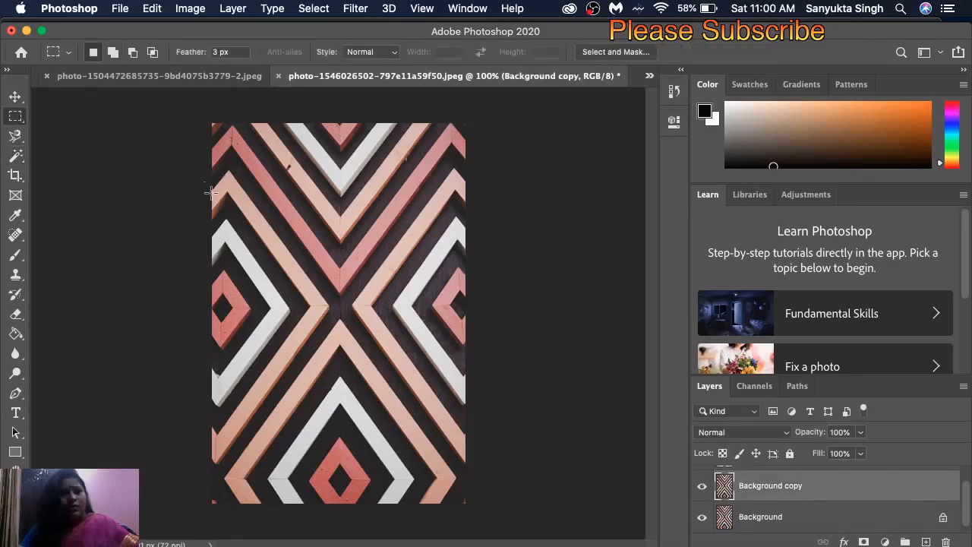
{"action": "left_click_drag", "start_coordinate": [15, 156], "coordinate": [65, 190]}
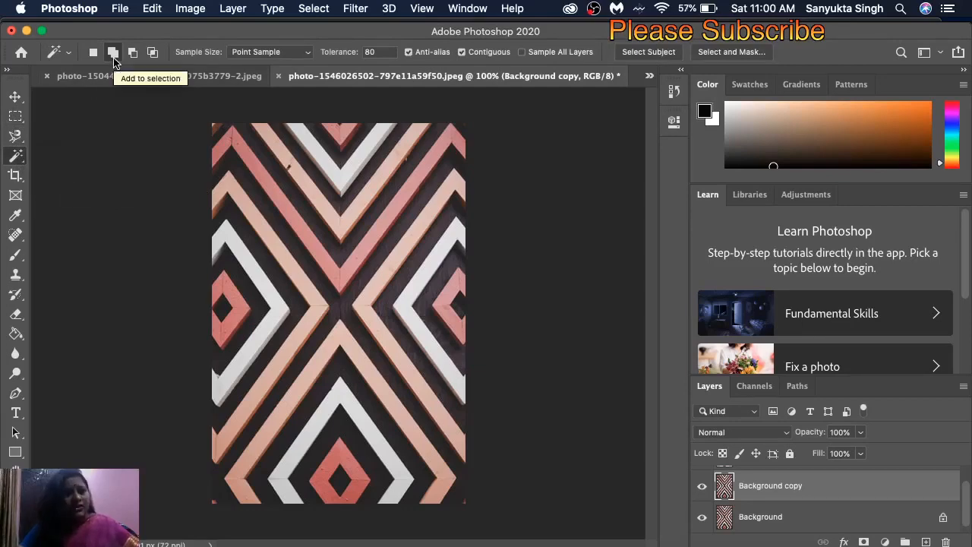
{"action": "left_click", "coordinate": [112, 53]}
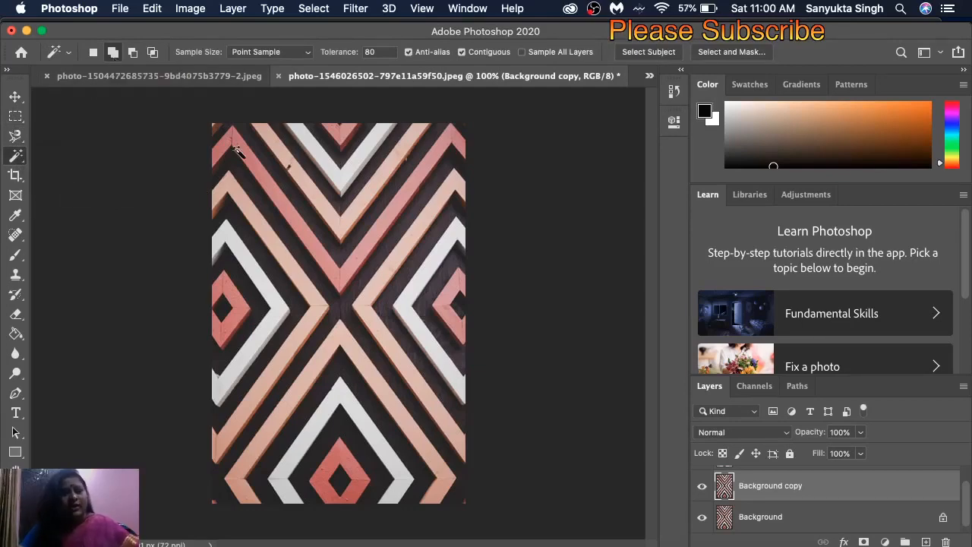
{"action": "left_click", "coordinate": [367, 51]}
{"action": "type", "text": "100"}
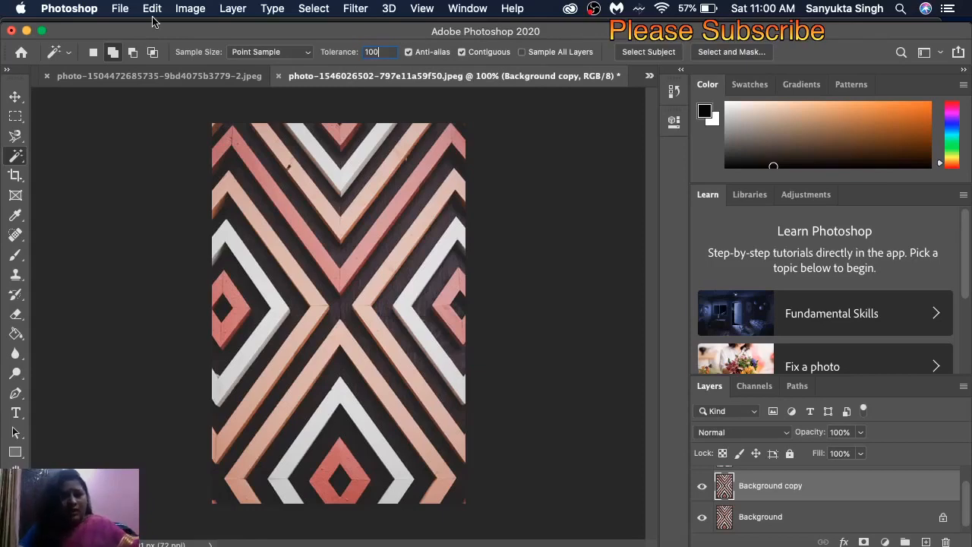
{"action": "left_click", "coordinate": [301, 180]}
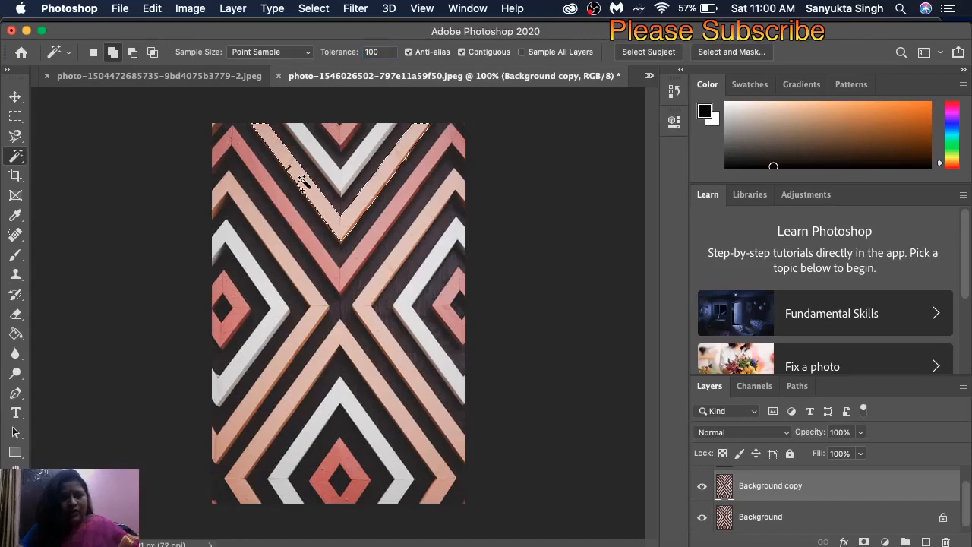
{"action": "left_click", "coordinate": [264, 228]}
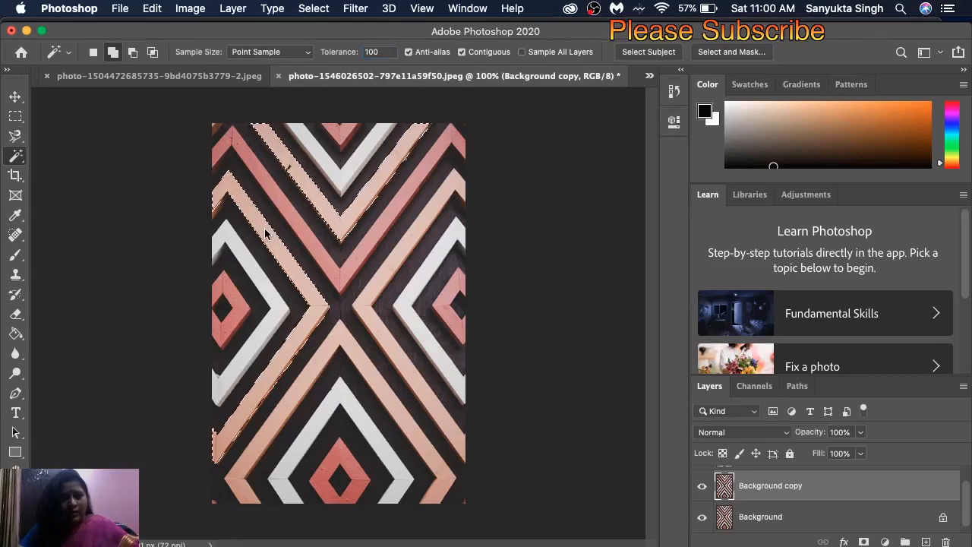
{"action": "left_click", "coordinate": [372, 333]}
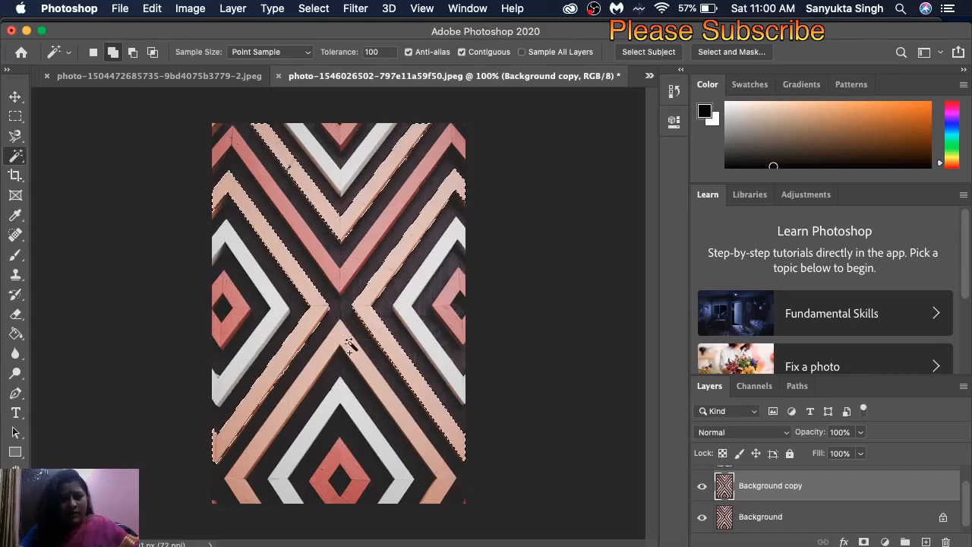
{"action": "left_click", "coordinate": [350, 344], "text": "shift"}
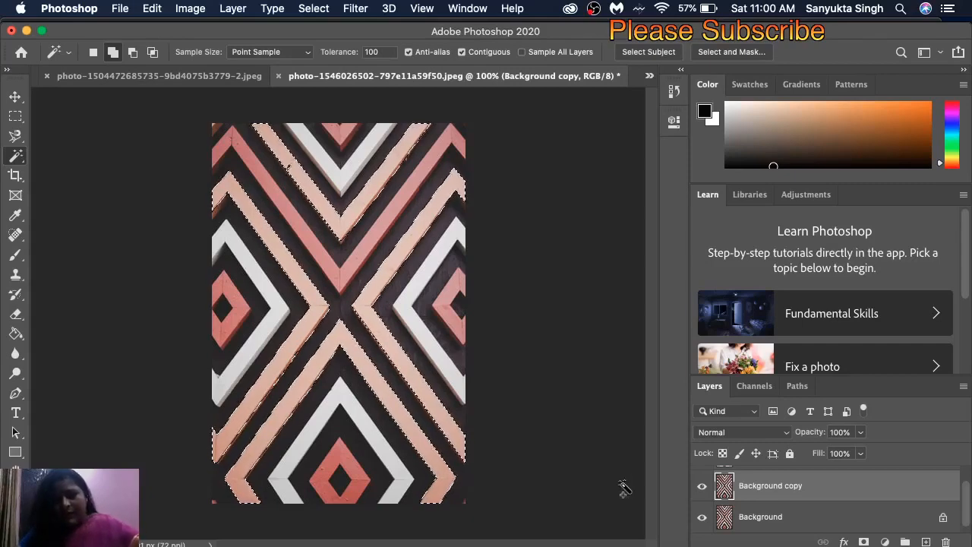
Copy the selected peach stripes onto a new layer above Background copy
{"action": "left_click", "coordinate": [926, 542]}
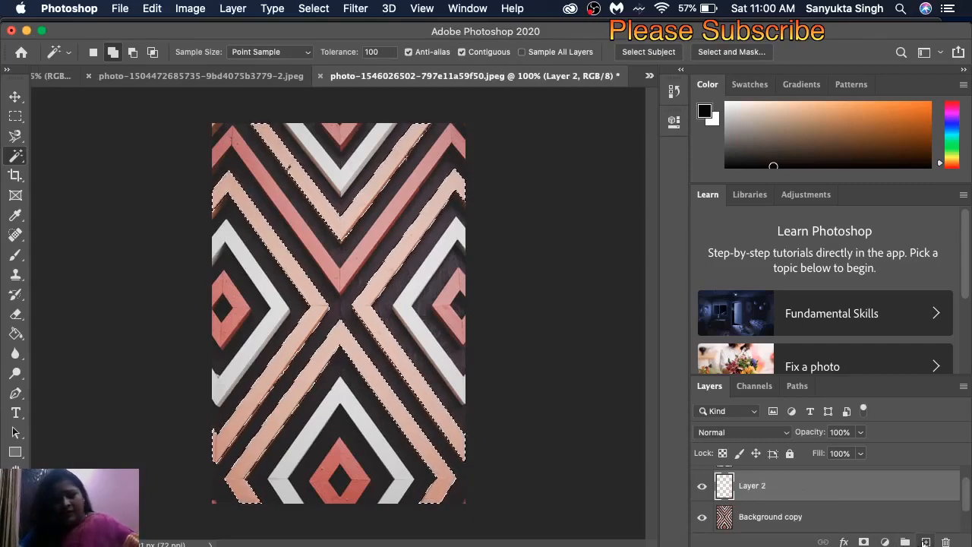
{"action": "key", "text": "super+d"}
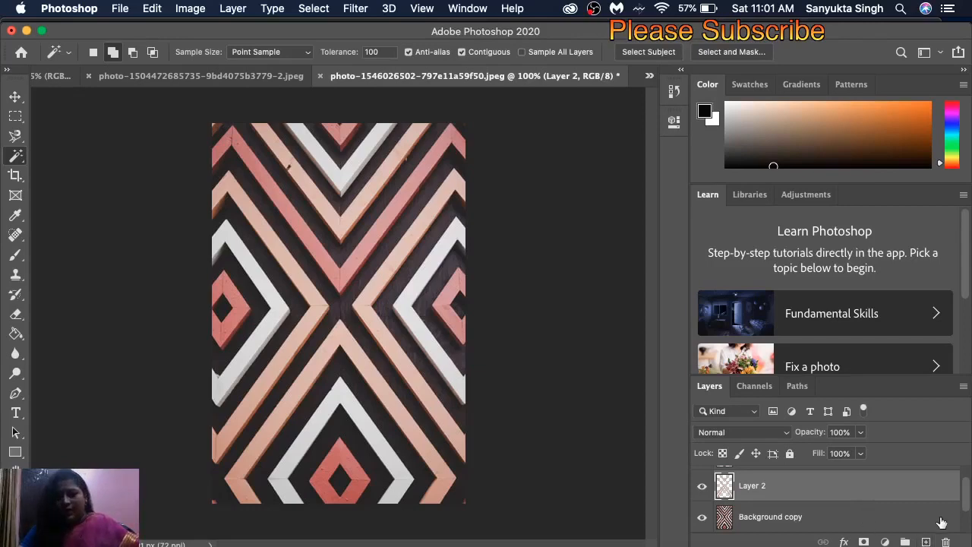
On Background copy, select all the white stripes with the Magic Wand at a tolerance of 100 and copy them onto a new layer above it
{"action": "left_click_drag", "start_coordinate": [967, 505], "coordinate": [967, 512]}
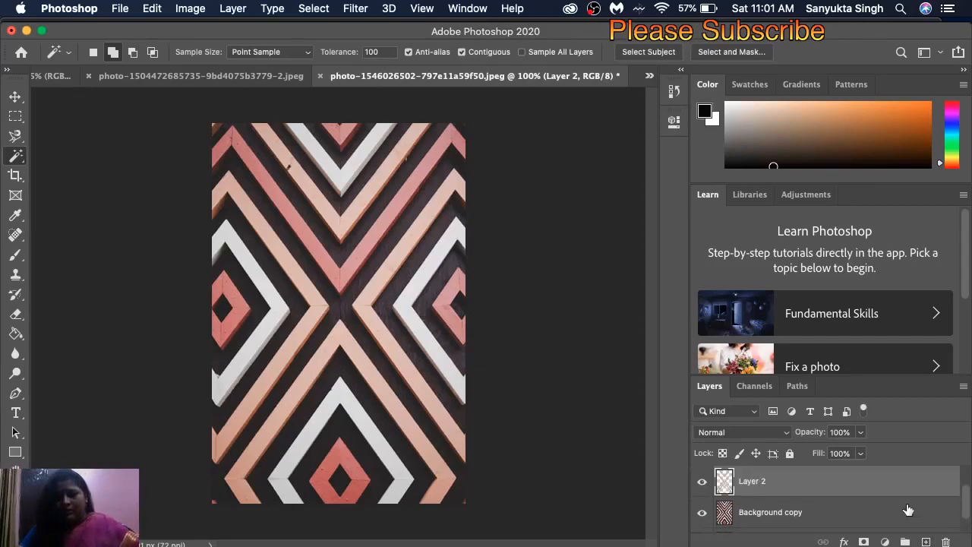
{"action": "left_click", "coordinate": [885, 526]}
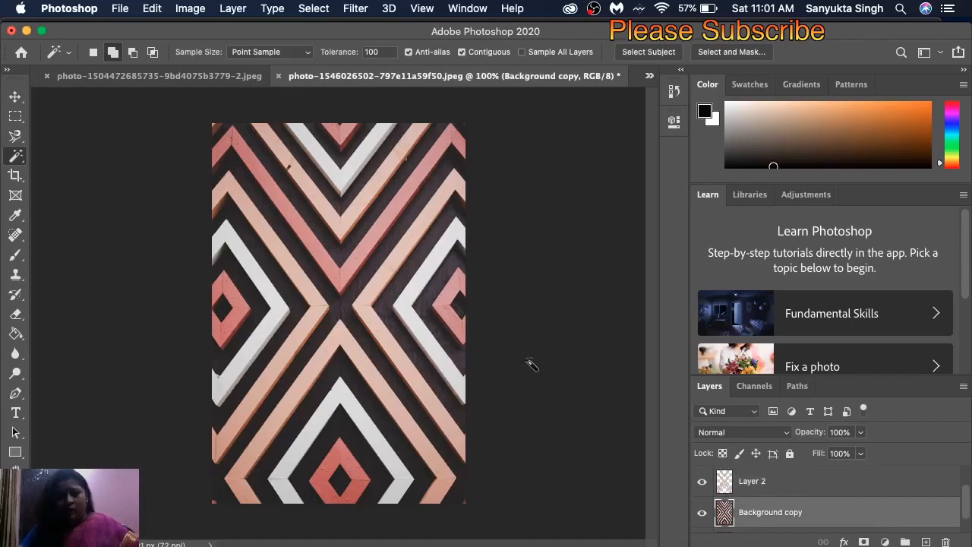
{"action": "left_click", "coordinate": [16, 116]}
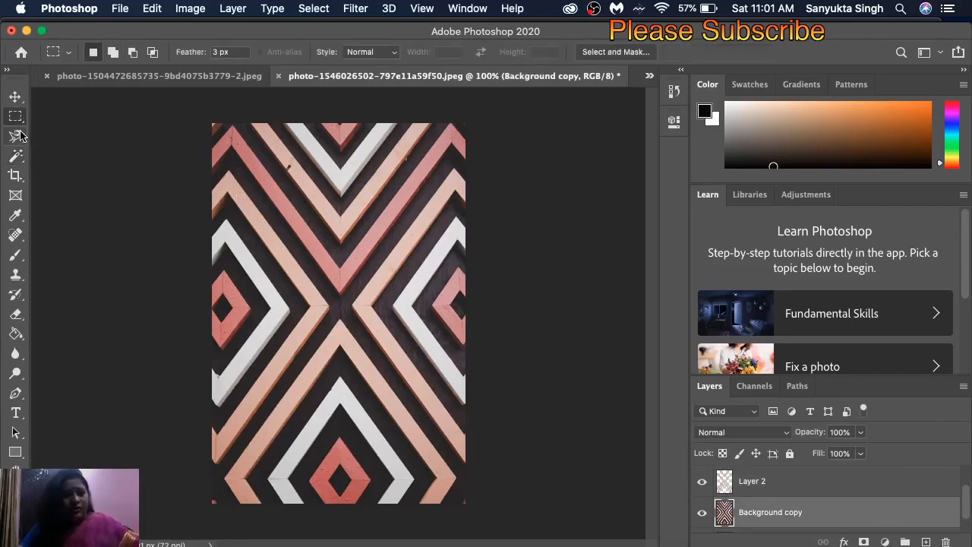
{"action": "left_click_drag", "start_coordinate": [17, 156], "coordinate": [64, 184]}
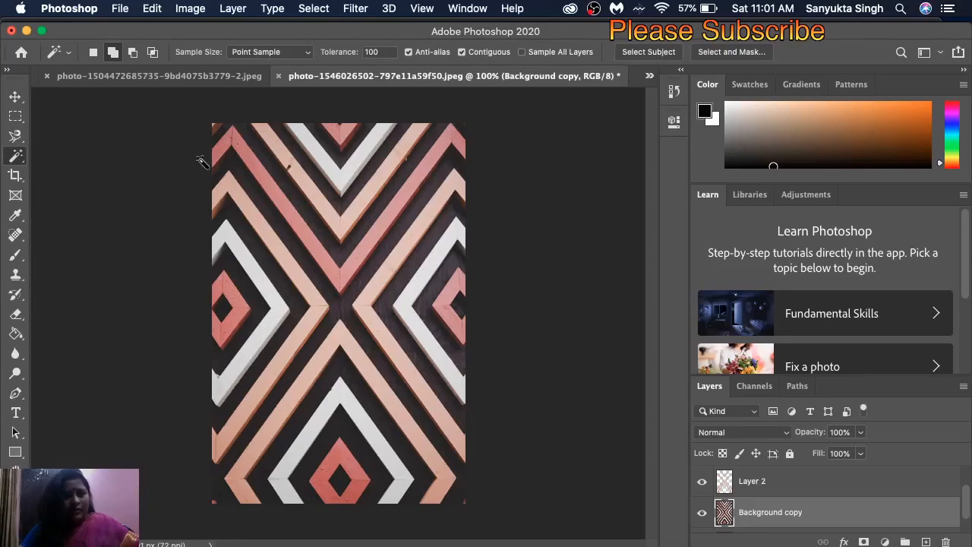
{"action": "left_click", "coordinate": [236, 247]}
{"action": "left_click", "coordinate": [338, 181]}
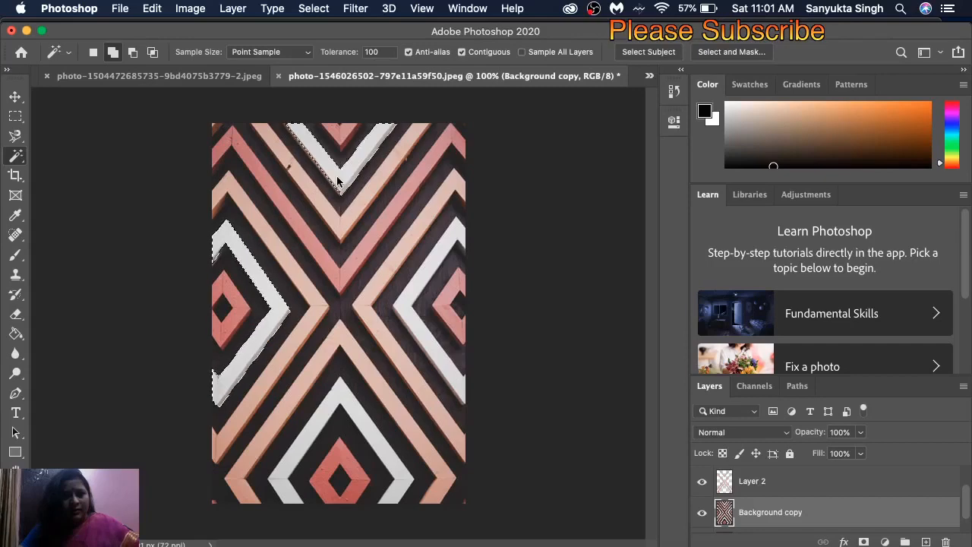
{"action": "left_click", "coordinate": [411, 299]}
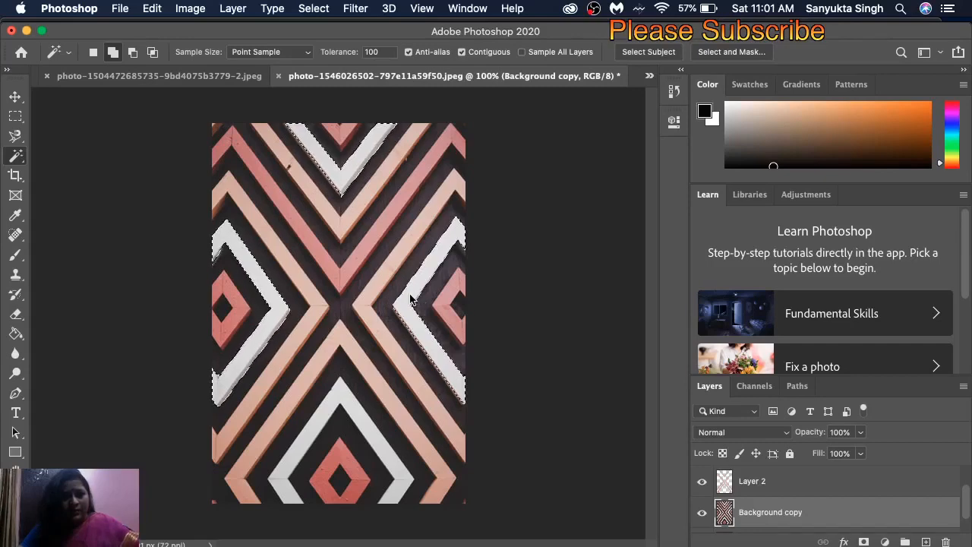
{"action": "left_click", "coordinate": [340, 405]}
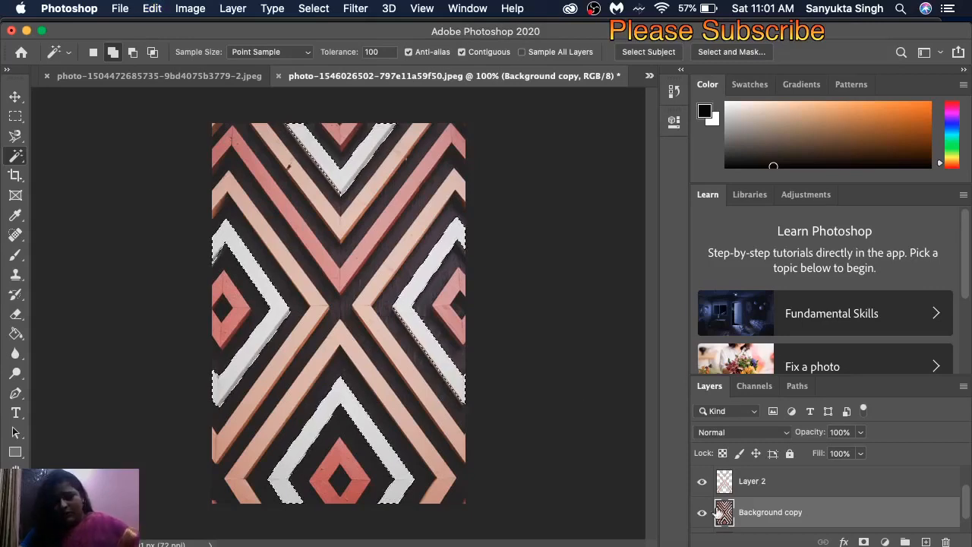
{"action": "left_click", "coordinate": [926, 542]}
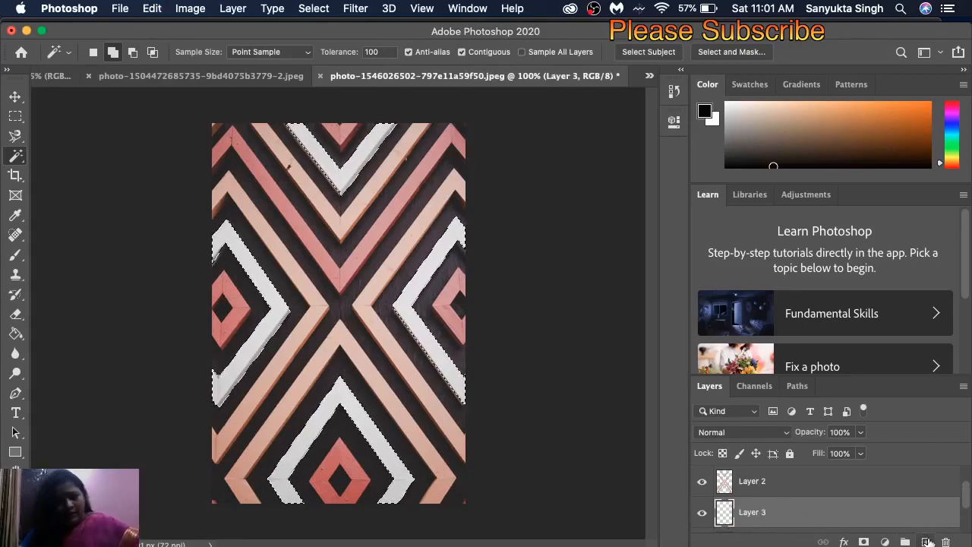
{"action": "key", "text": "super+v"}
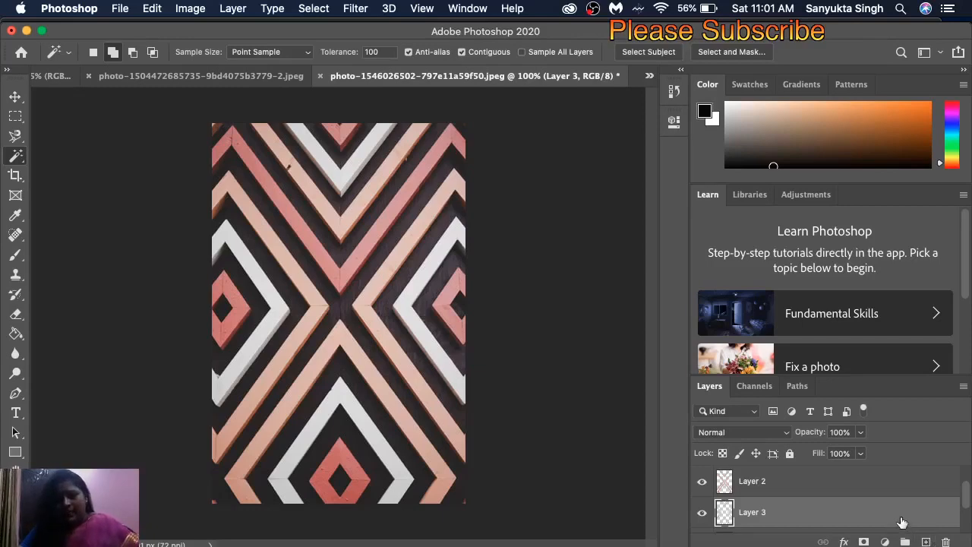
Try to select the dark gaps on Background copy with the Magic Wand at a tolerance of 150, then clear the selection
{"action": "scroll", "coordinate": [969, 519], "scroll_direction": "down", "scroll_amount": 1}
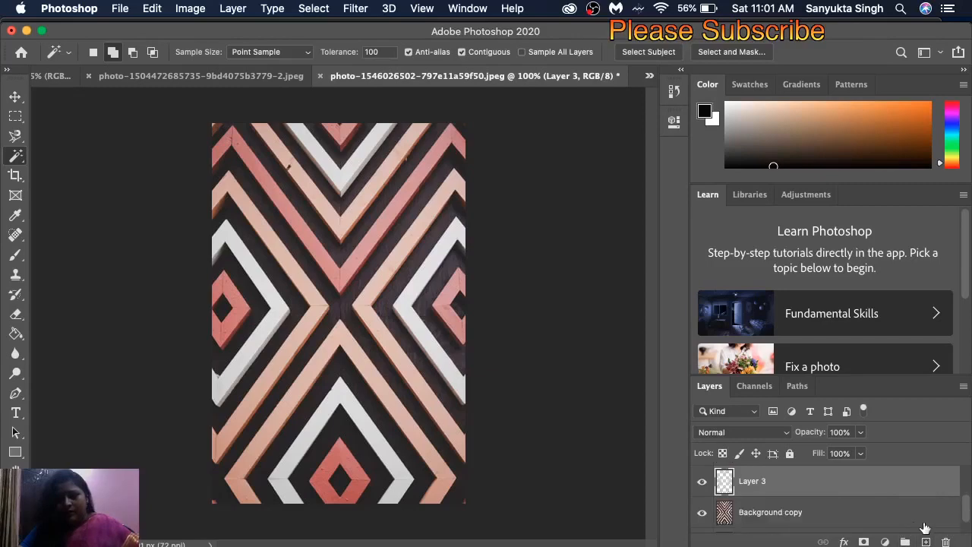
{"action": "left_click", "coordinate": [923, 523]}
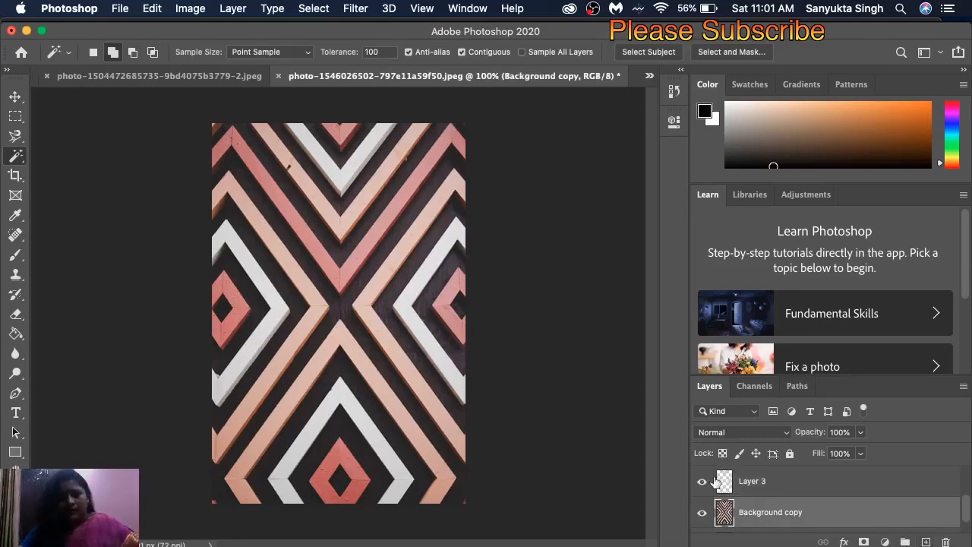
{"action": "left_click", "coordinate": [18, 118]}
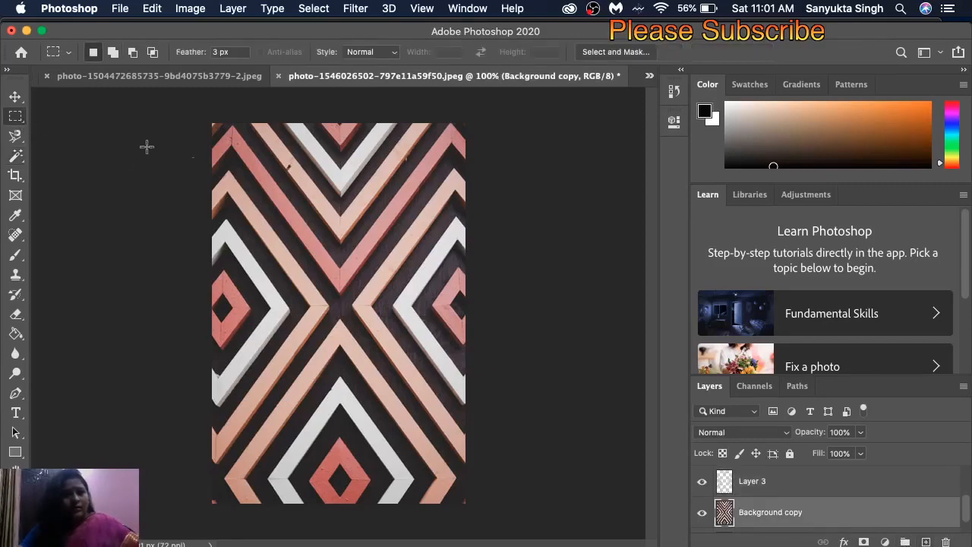
{"action": "left_click", "coordinate": [17, 156]}
{"action": "right_click", "coordinate": [19, 157]}
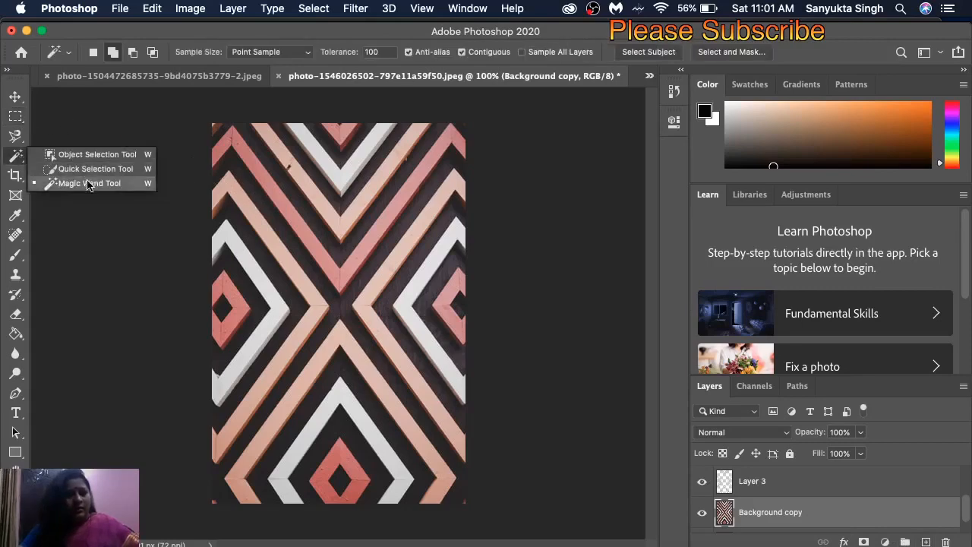
{"action": "left_click", "coordinate": [87, 188]}
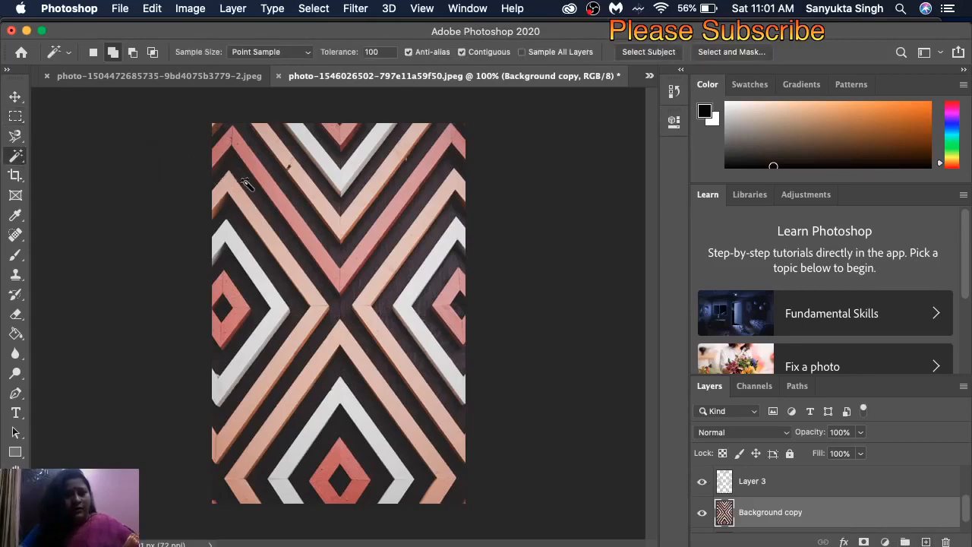
{"action": "left_click", "coordinate": [332, 58]}
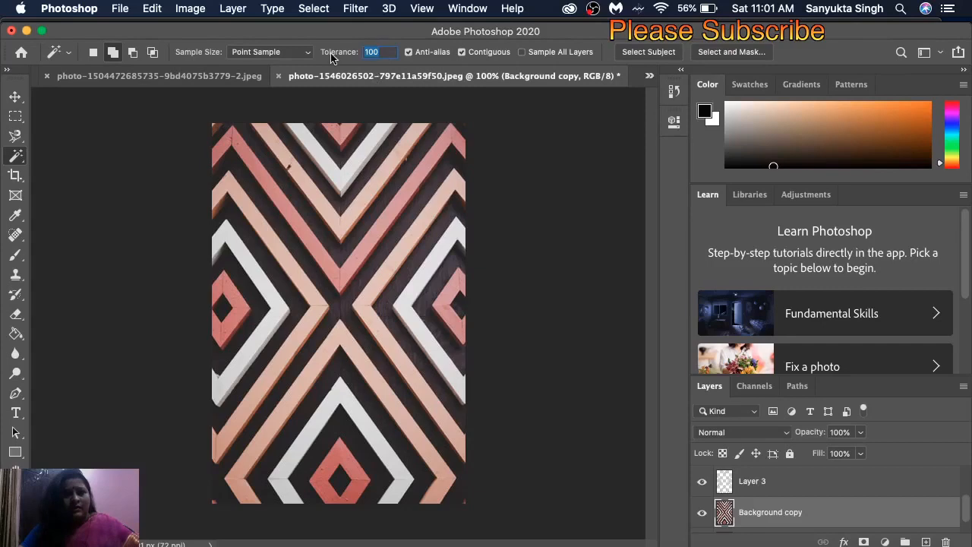
{"action": "type", "text": "150"}
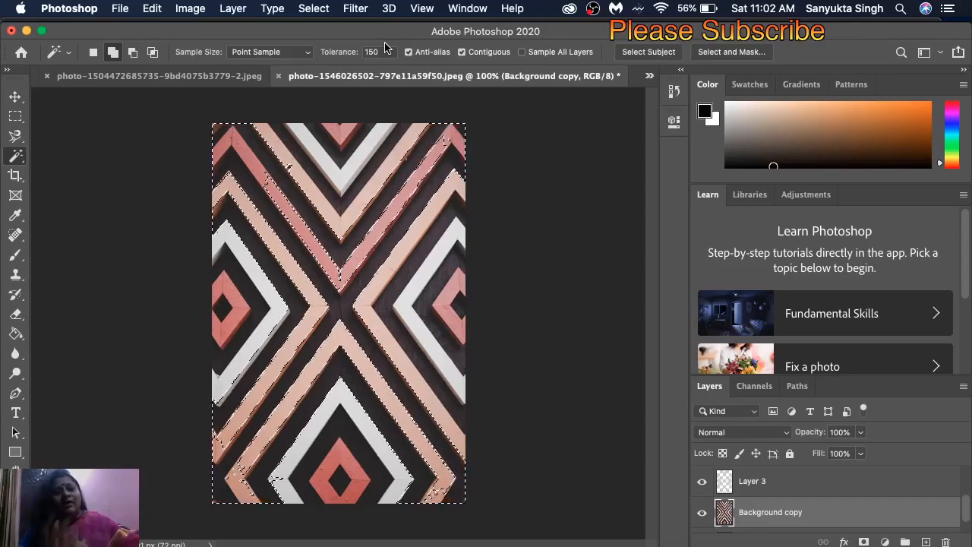
{"action": "left_click", "coordinate": [15, 115]}
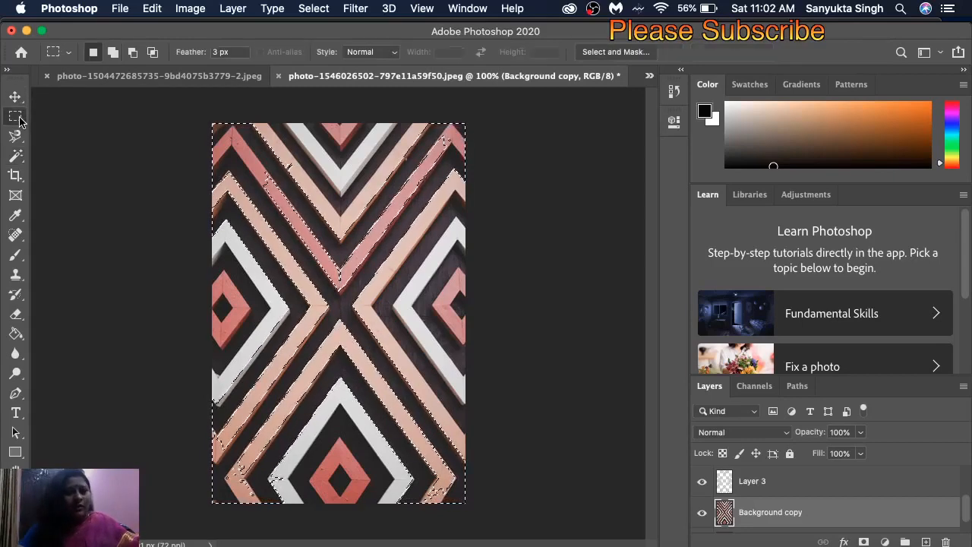
{"action": "left_click", "coordinate": [161, 136]}
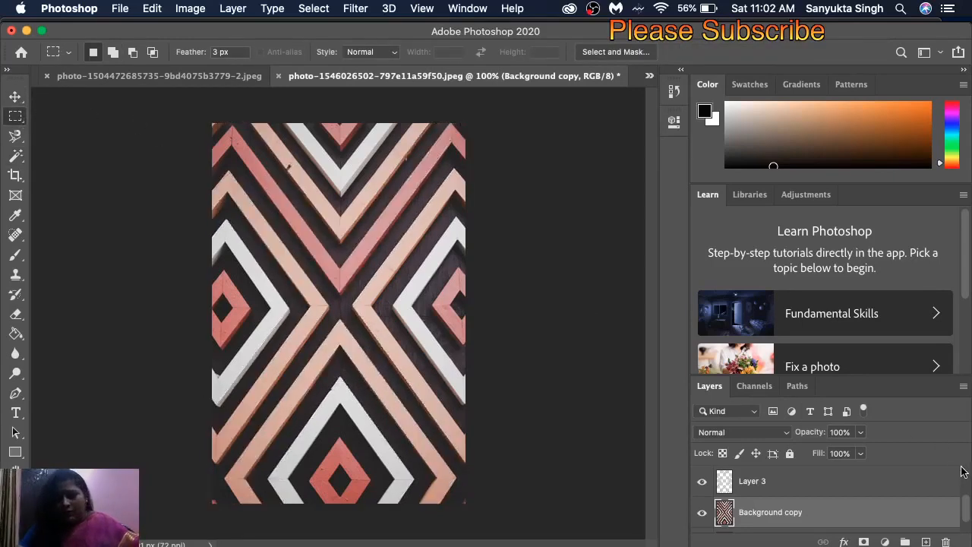
Hide the Background and Background copy layers so only the cut-out shapes show
{"action": "left_click_drag", "start_coordinate": [969, 502], "coordinate": [969, 513]}
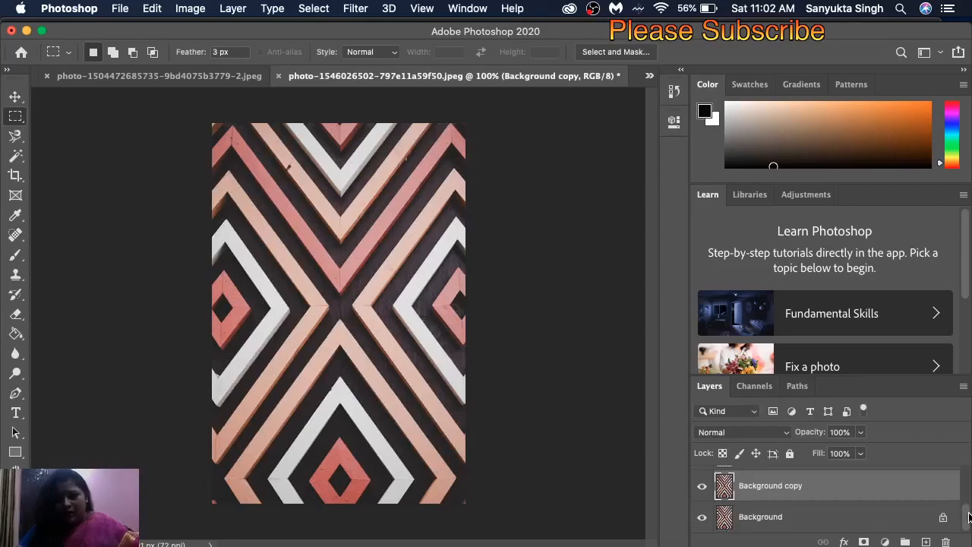
{"action": "left_click", "coordinate": [703, 517]}
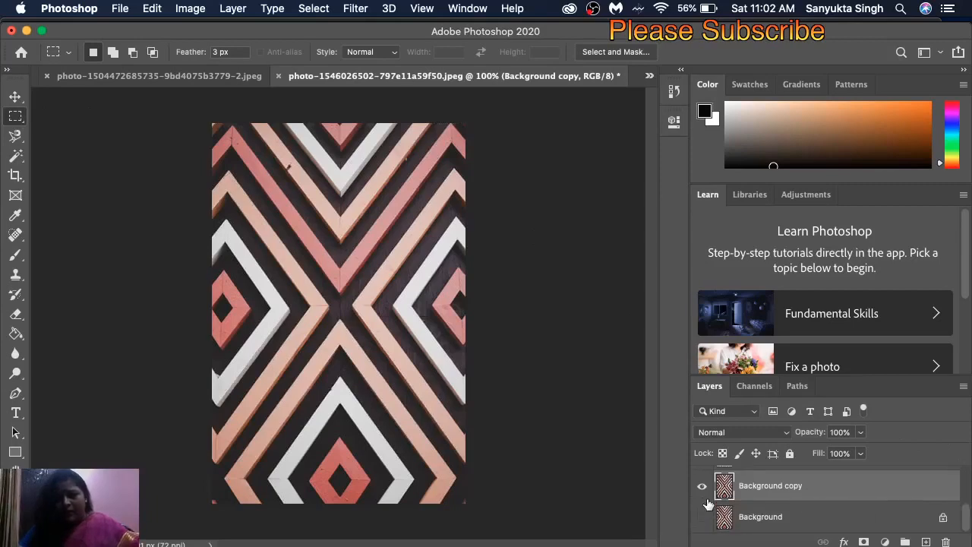
{"action": "left_click", "coordinate": [703, 490]}
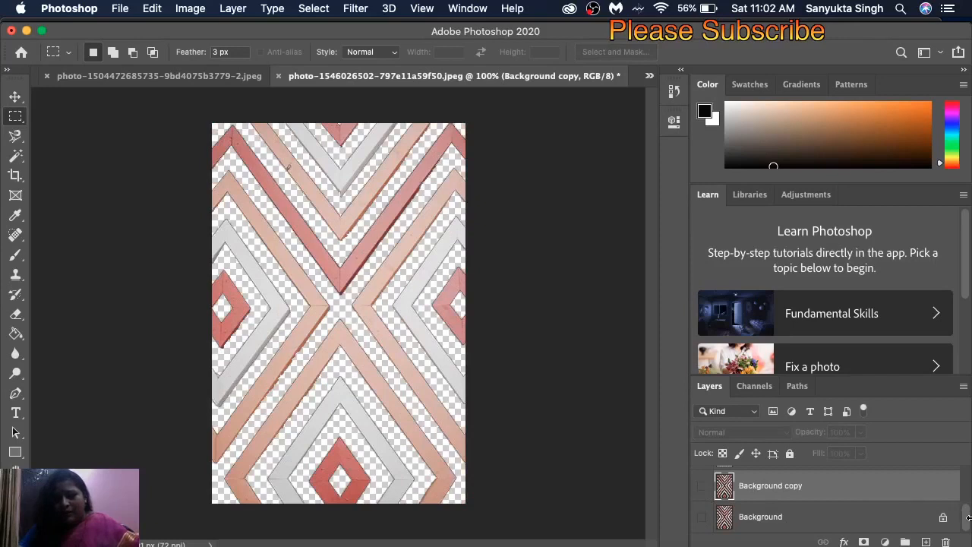
Add a new empty layer below Layer 3 and select the whole canvas with the Rectangular Marquee
{"action": "left_click_drag", "start_coordinate": [967, 522], "coordinate": [966, 487]}
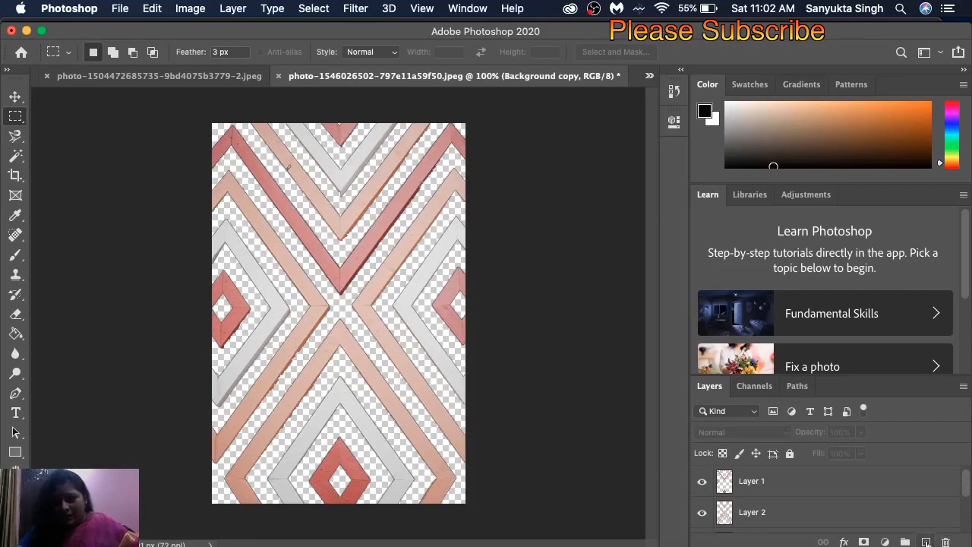
{"action": "left_click", "coordinate": [926, 541]}
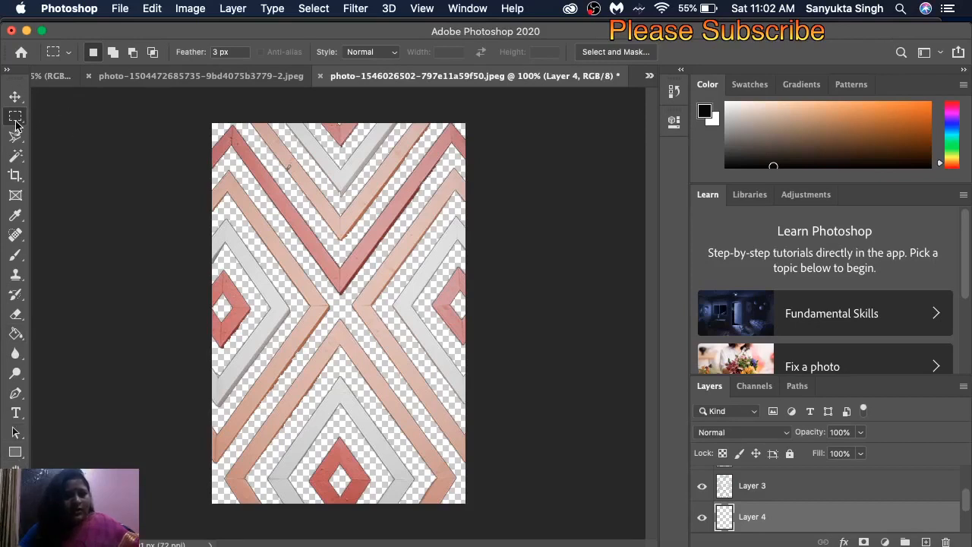
{"action": "left_click_drag", "start_coordinate": [203, 120], "coordinate": [467, 512]}
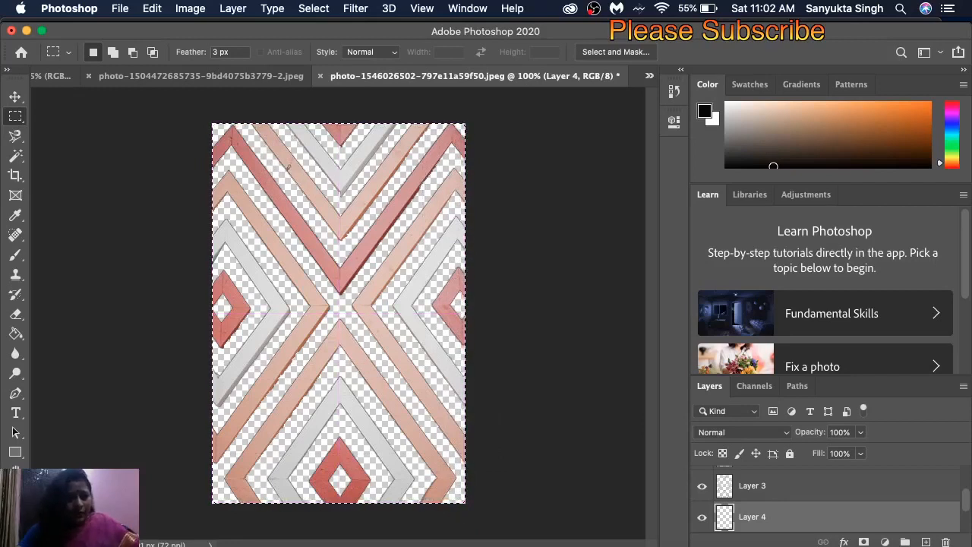
Set the foreground colour to a dark purple with a hue of 263°
{"action": "left_click", "coordinate": [13, 532]}
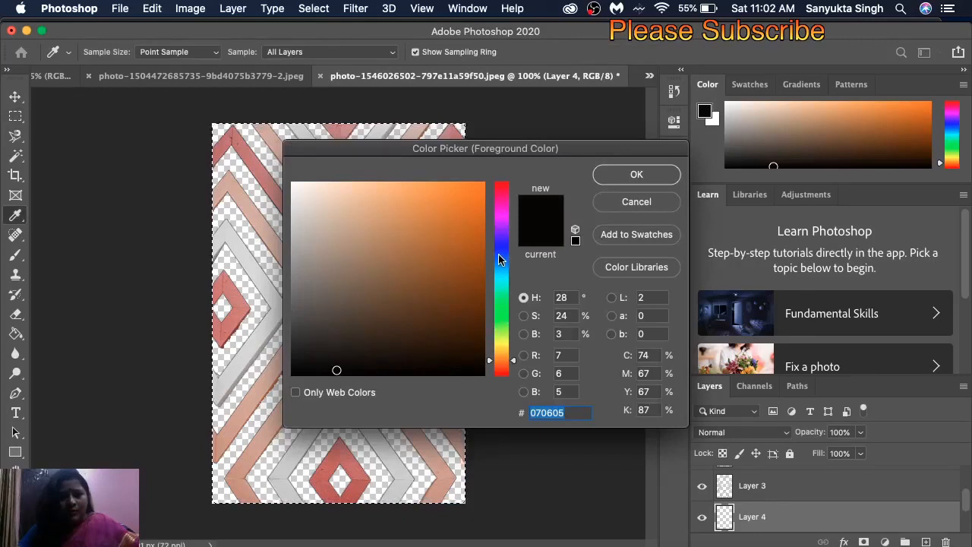
{"action": "left_click", "coordinate": [377, 355]}
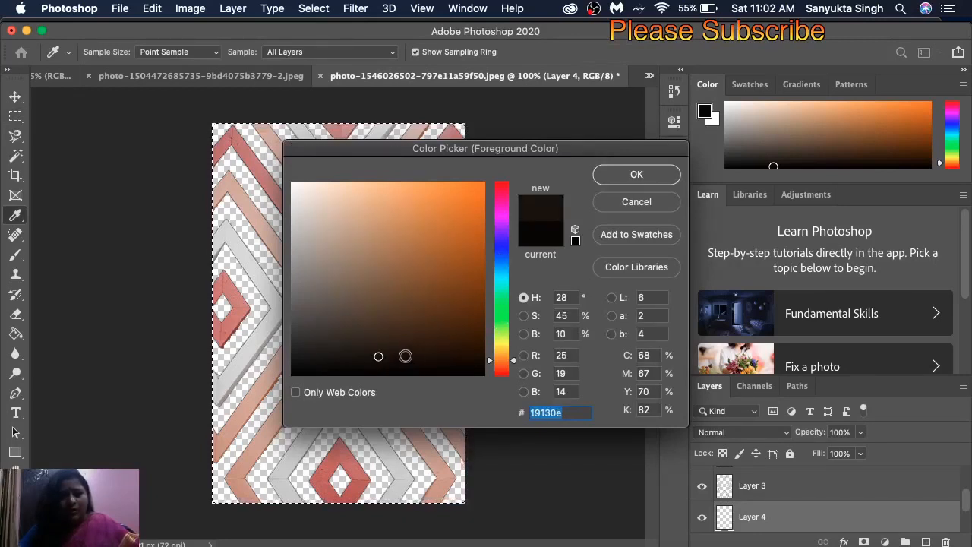
{"action": "left_click", "coordinate": [404, 354]}
{"action": "left_click", "coordinate": [398, 347]}
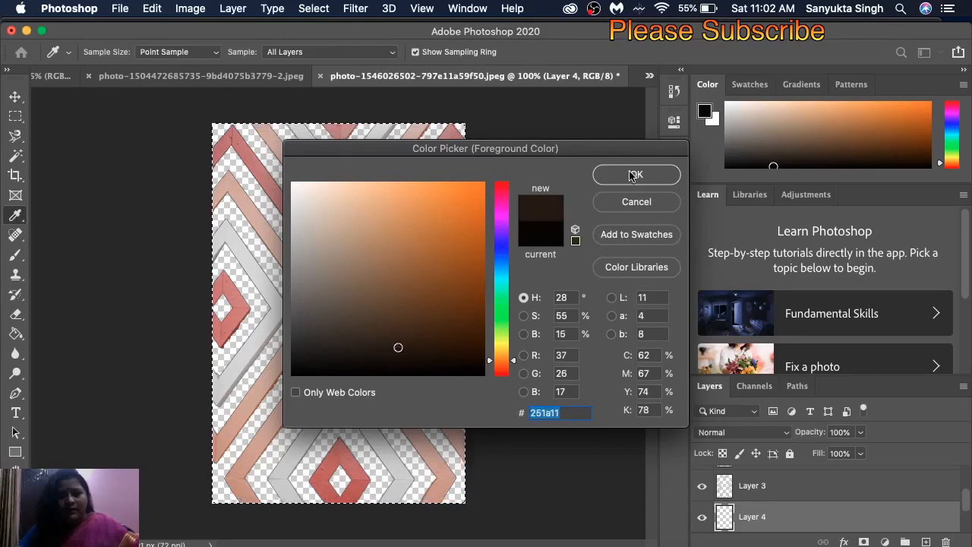
{"action": "left_click", "coordinate": [501, 235]}
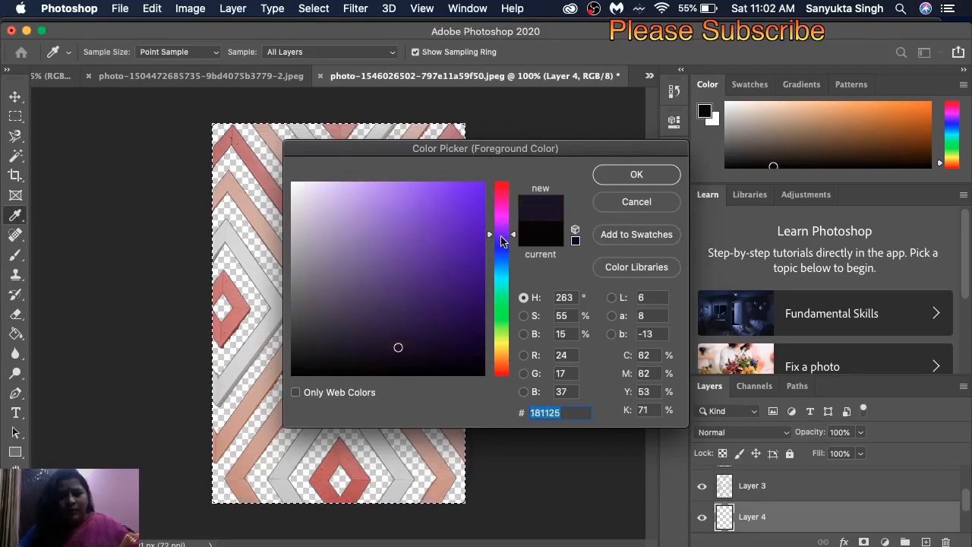
{"action": "left_click", "coordinate": [441, 323]}
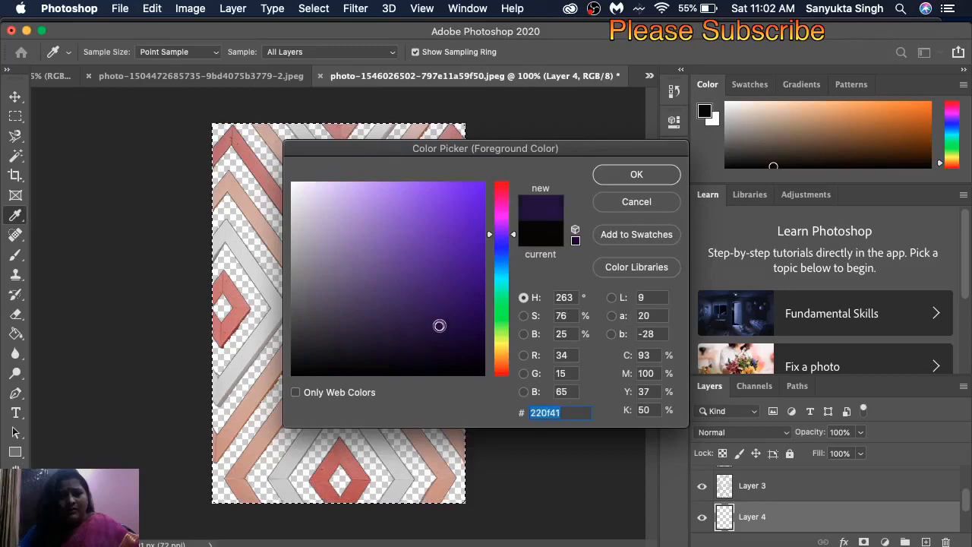
{"action": "left_click", "coordinate": [427, 318]}
{"action": "left_click", "coordinate": [636, 175]}
Fill the selected canvas area on Layer 4 with the dark purple foreground colour using the Paint Bucket
{"action": "key", "text": "m"}
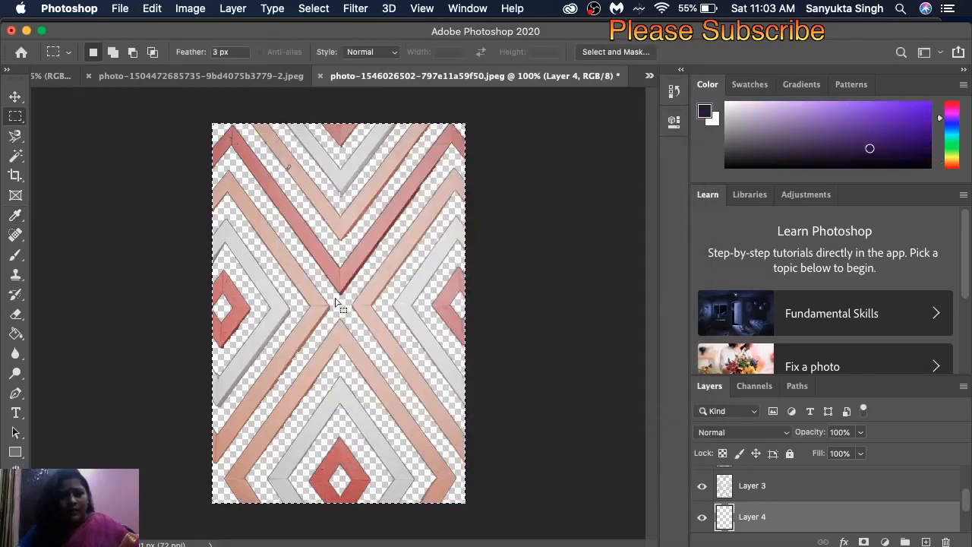
{"action": "left_click", "coordinate": [15, 334]}
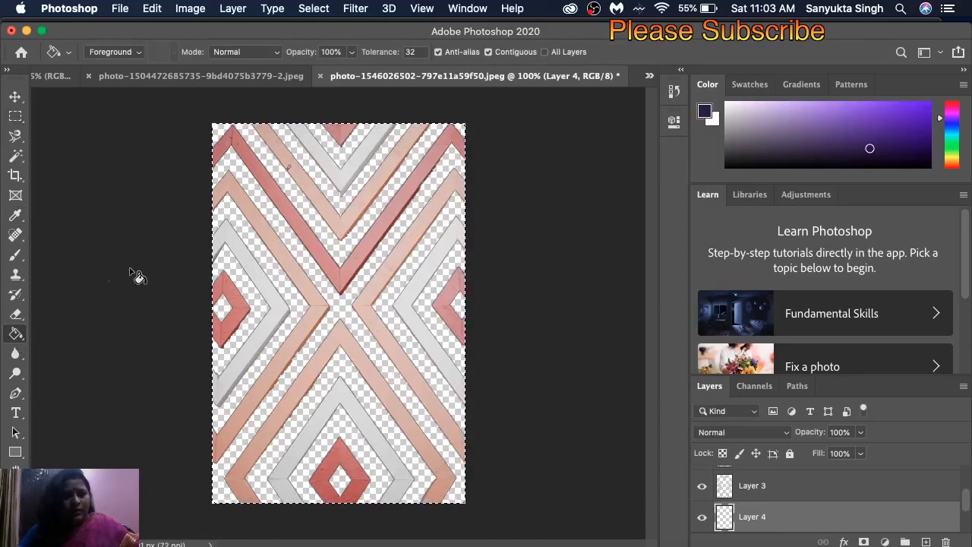
{"action": "left_click", "coordinate": [232, 271]}
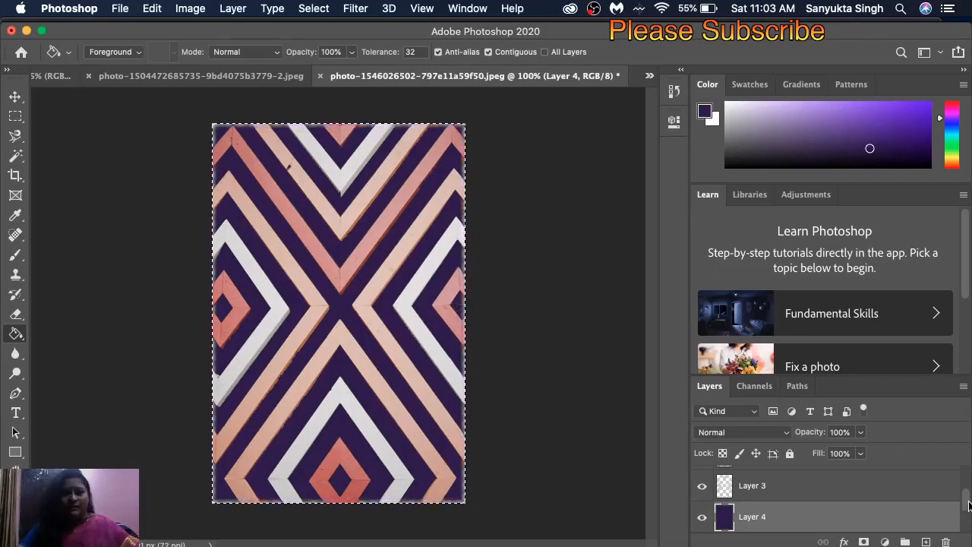
Make Layer 1 active and clear the whole-canvas selection with the Rectangular Marquee tool
{"action": "left_click_drag", "start_coordinate": [969, 506], "coordinate": [969, 478]}
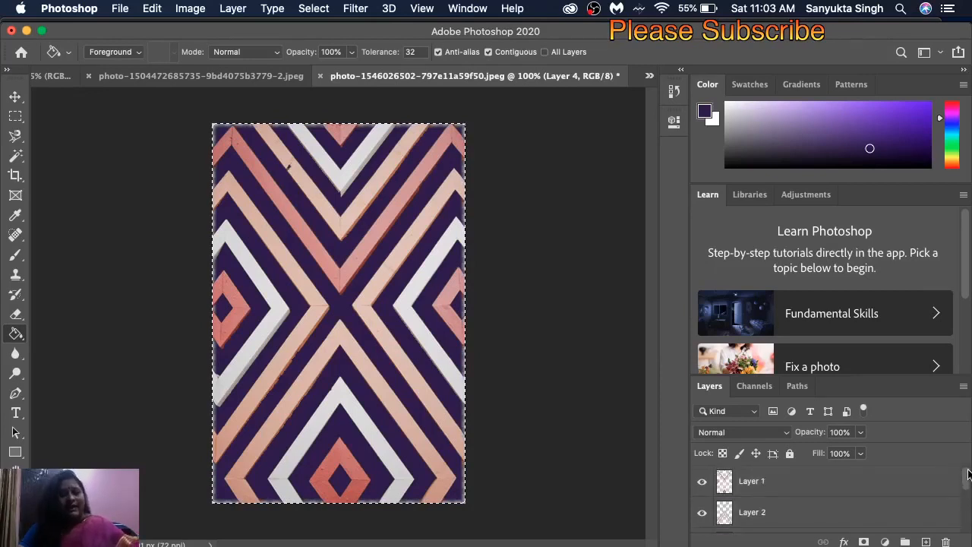
{"action": "left_click", "coordinate": [919, 481]}
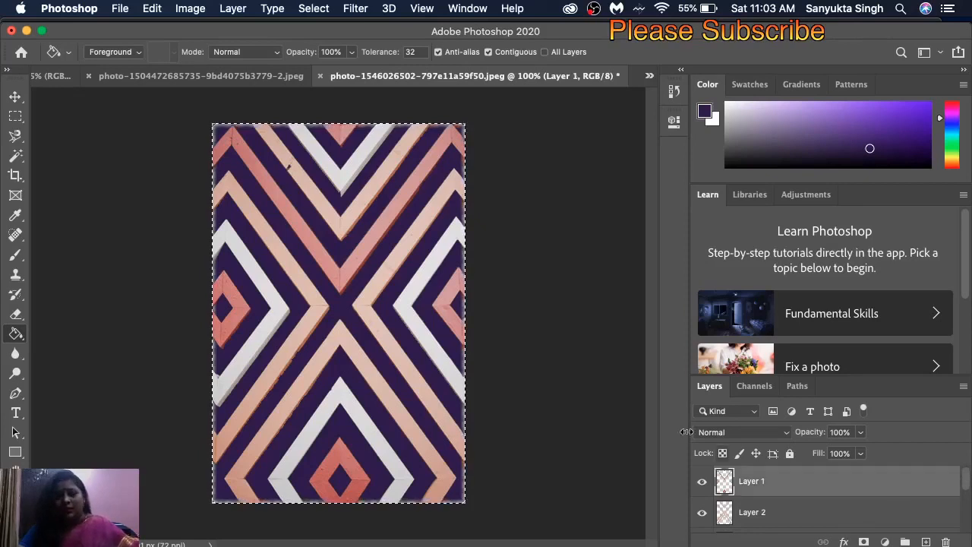
{"action": "left_click", "coordinate": [16, 116]}
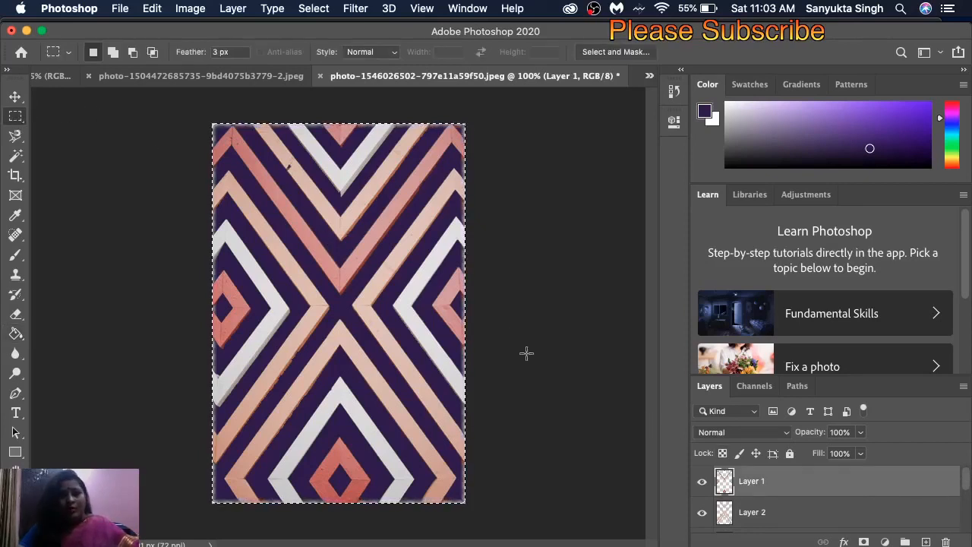
{"action": "left_click", "coordinate": [303, 300]}
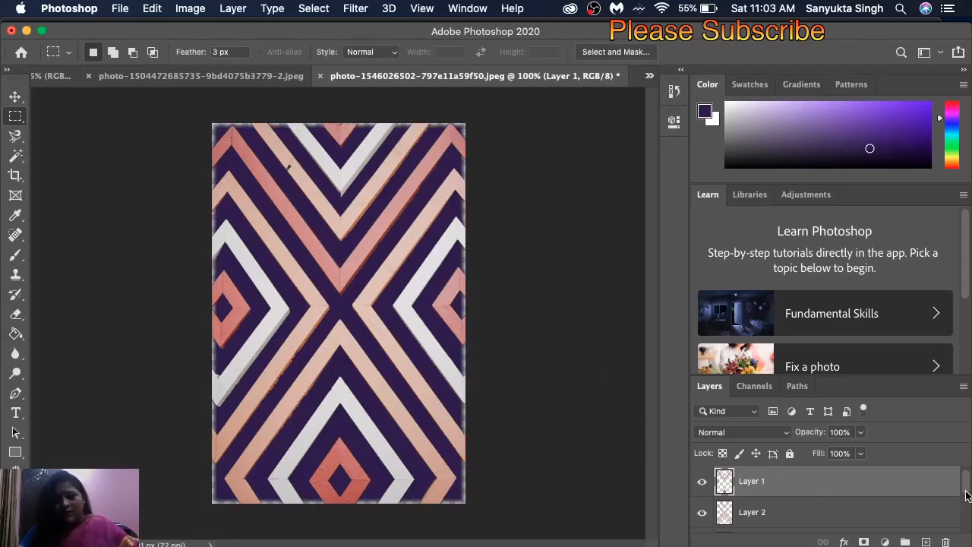
Make Layer 3 active and toggle its visibility off and on to check which shapes it holds
{"action": "scroll", "coordinate": [965, 498], "scroll_direction": "down", "scroll_amount": 1}
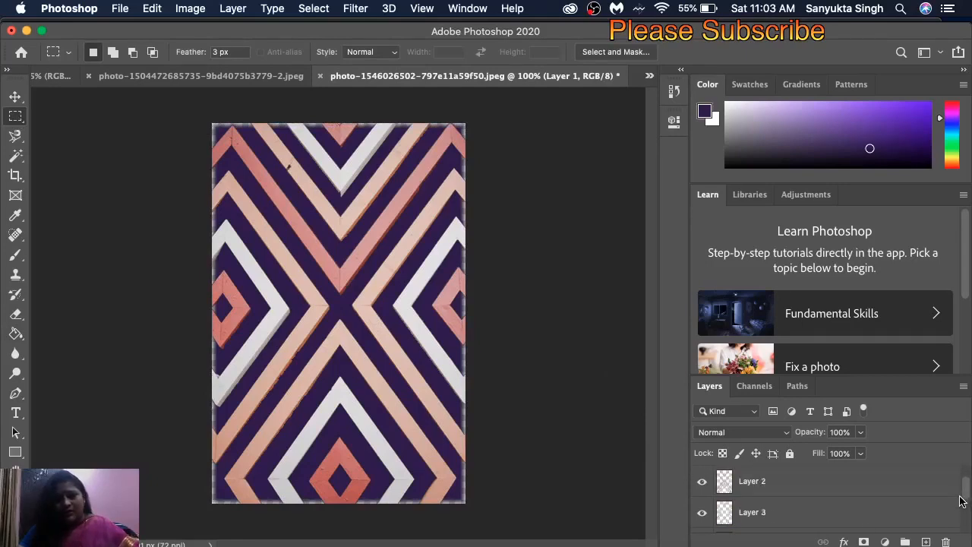
{"action": "left_click", "coordinate": [822, 513]}
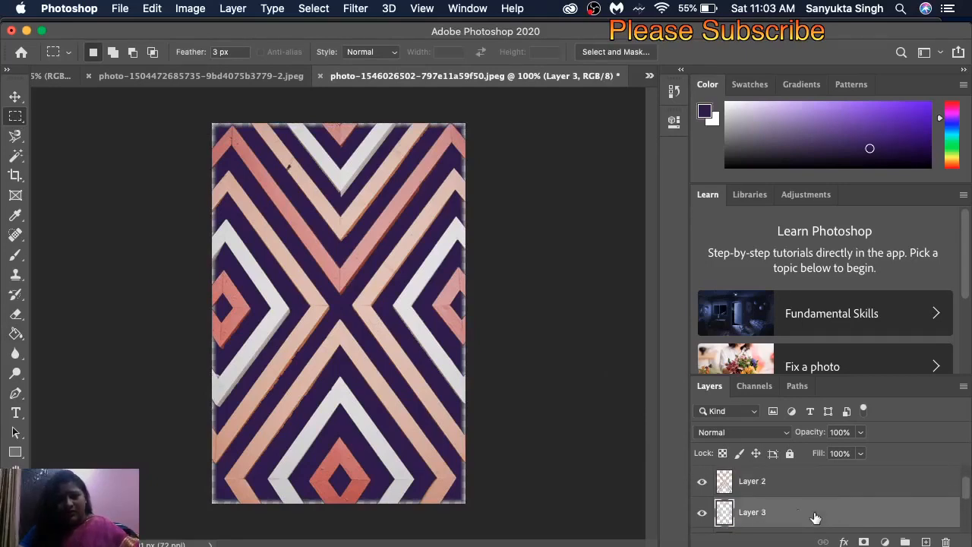
{"action": "left_click", "coordinate": [702, 514]}
{"action": "left_click", "coordinate": [702, 513]}
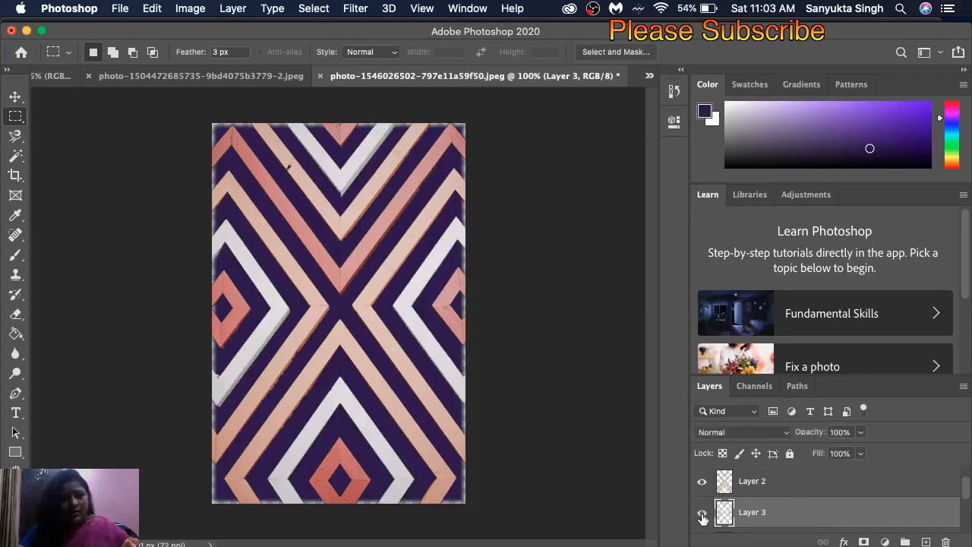
{"action": "left_click", "coordinate": [703, 515]}
{"action": "left_click", "coordinate": [702, 515]}
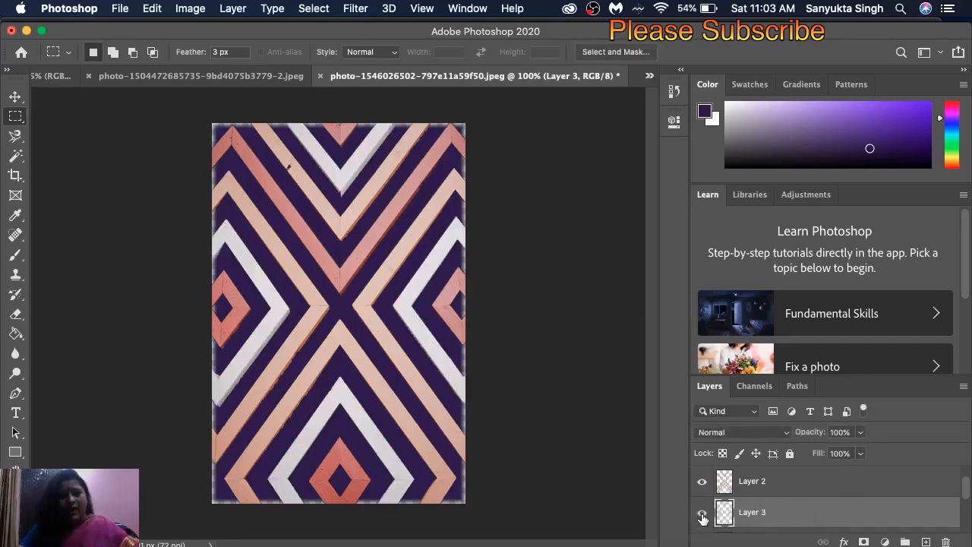
{"action": "left_click", "coordinate": [702, 515]}
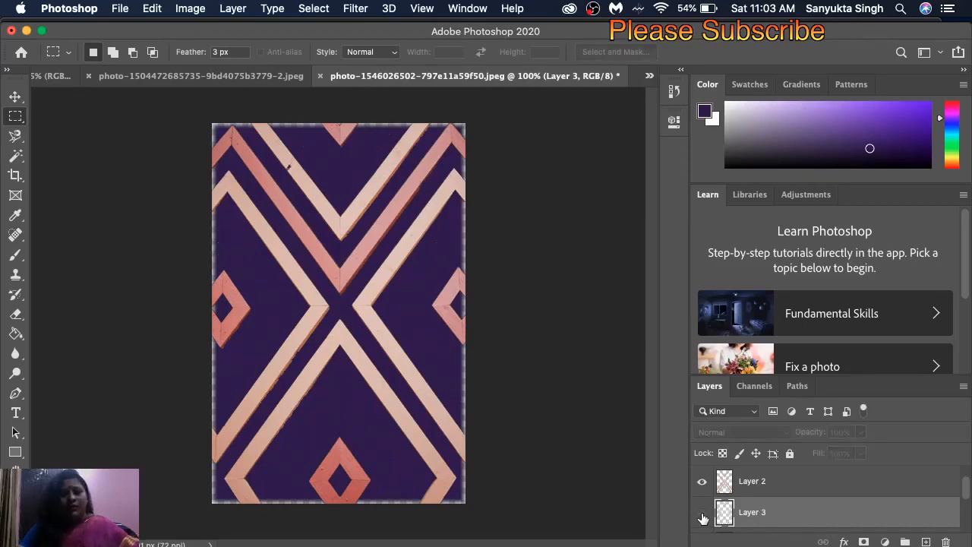
{"action": "left_click", "coordinate": [702, 515]}
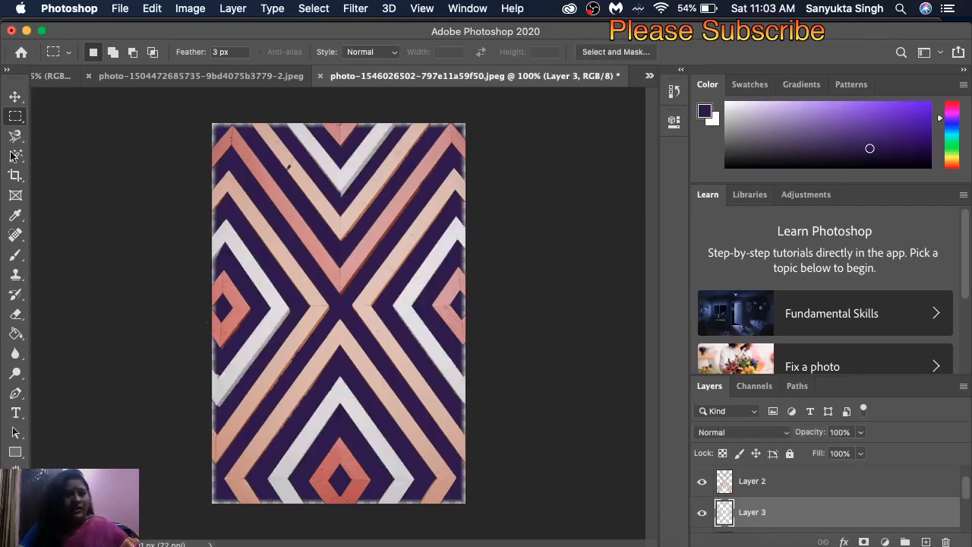
Select all four white chevron and diamond shapes on Layer 3 with the Magic Wand, adding each to the selection
{"action": "mouse_move", "coordinate": [13, 156]}
{"action": "left_mouse_down"}
{"action": "mouse_move", "coordinate": [63, 169]}
{"action": "mouse_move", "coordinate": [80, 185]}
{"action": "left_mouse_up"}
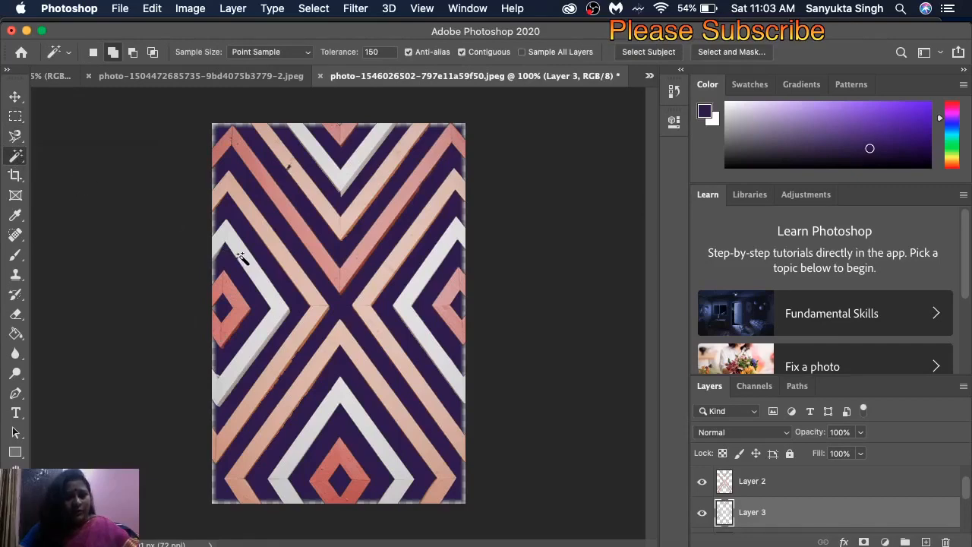
{"action": "left_click", "coordinate": [330, 167]}
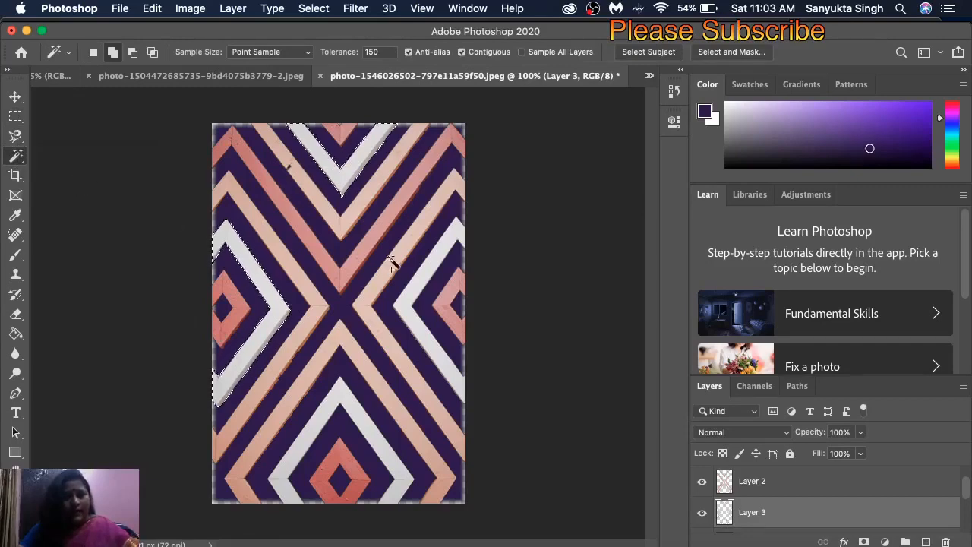
{"action": "left_click", "coordinate": [411, 287]}
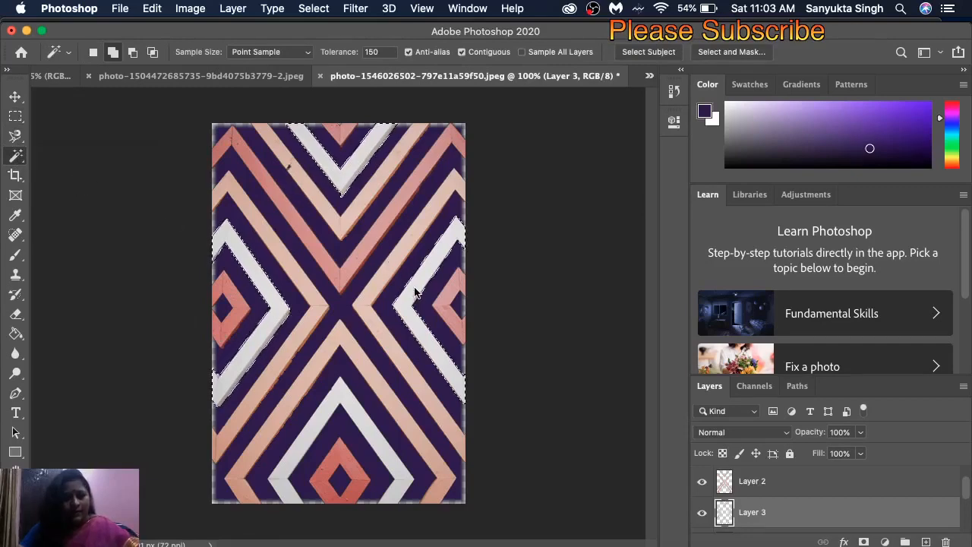
{"action": "left_click", "coordinate": [340, 408]}
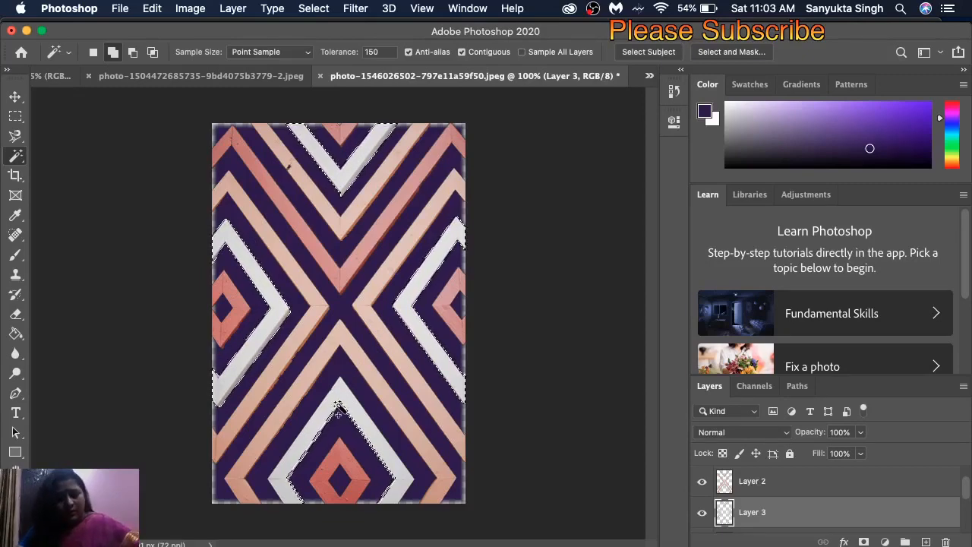
{"action": "key", "text": "super+z"}
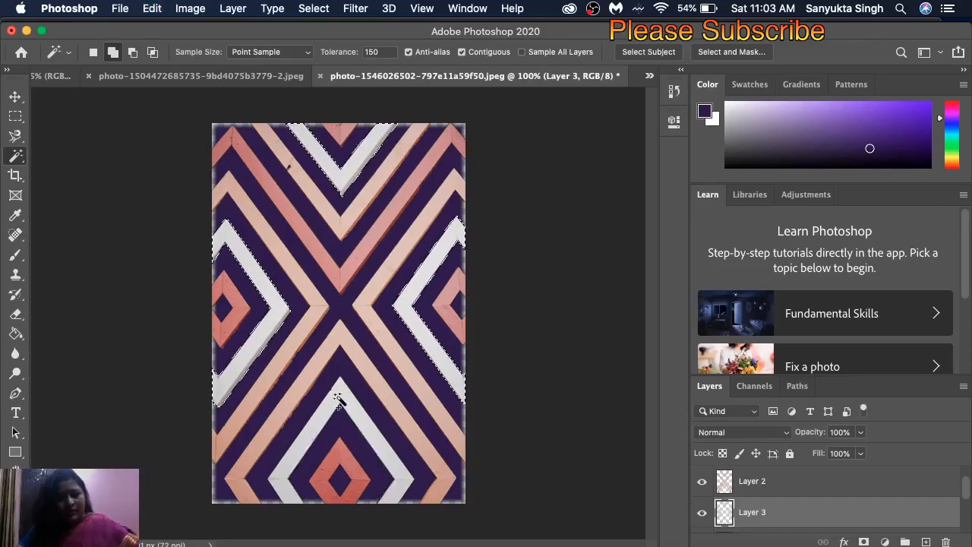
{"action": "left_click", "coordinate": [340, 399]}
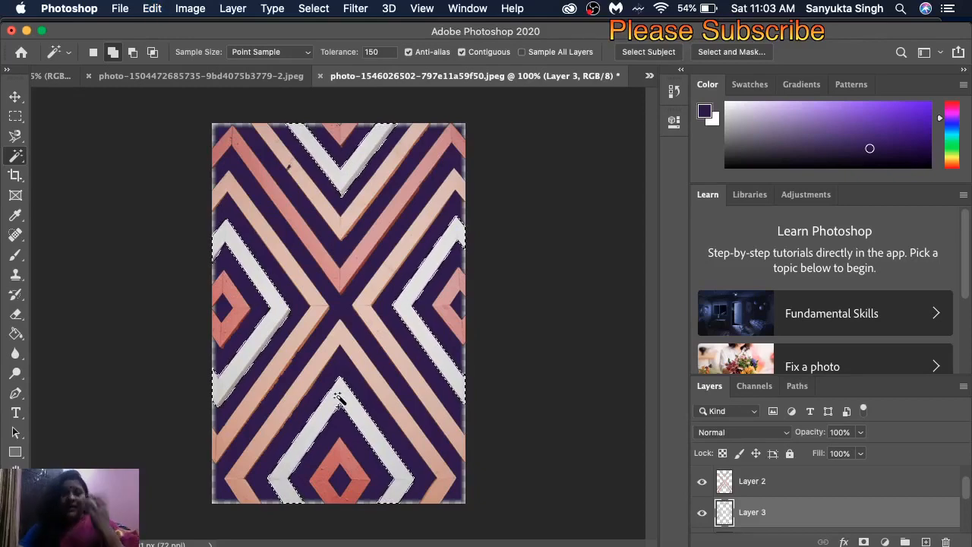
Set the foreground colour to light orange, hex edb051
{"action": "left_click", "coordinate": [12, 531]}
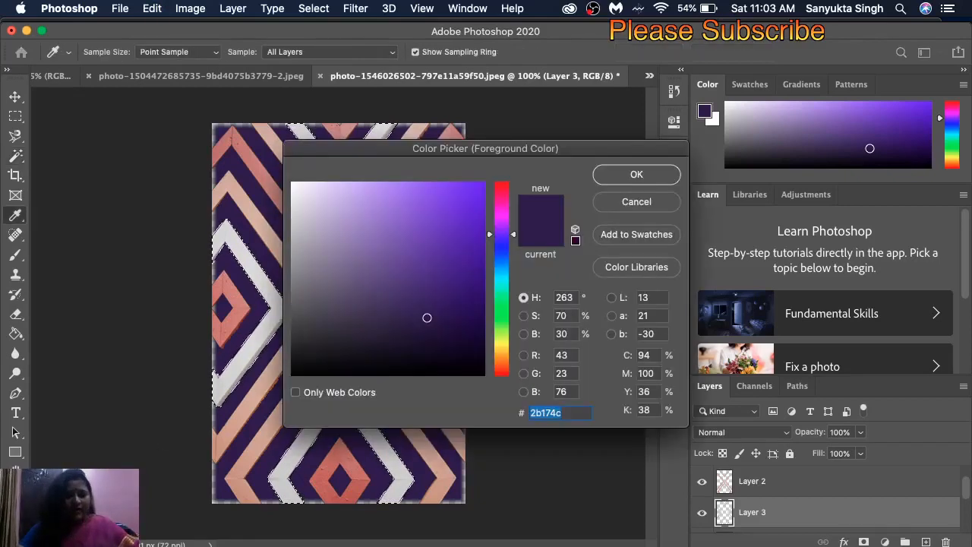
{"action": "left_click_drag", "start_coordinate": [507, 351], "coordinate": [499, 358]}
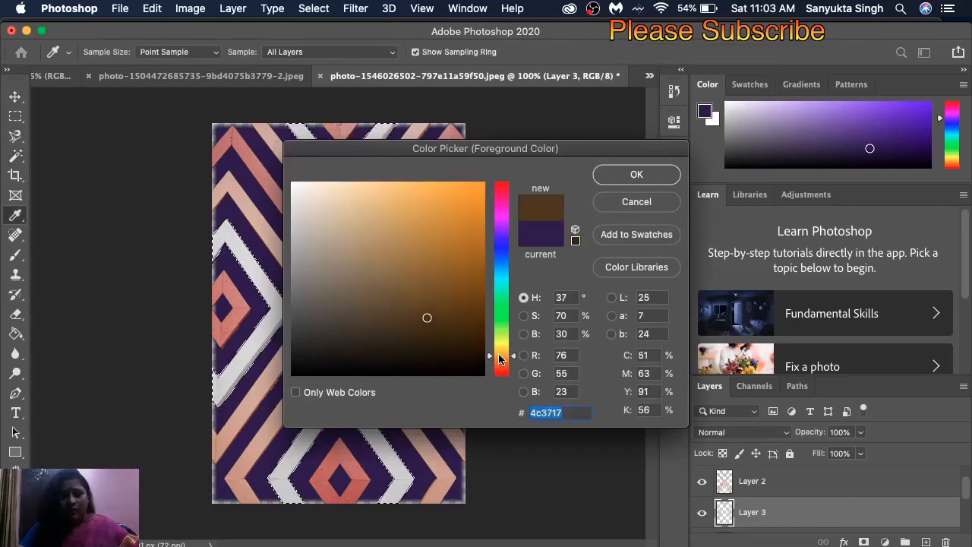
{"action": "left_click", "coordinate": [436, 217]}
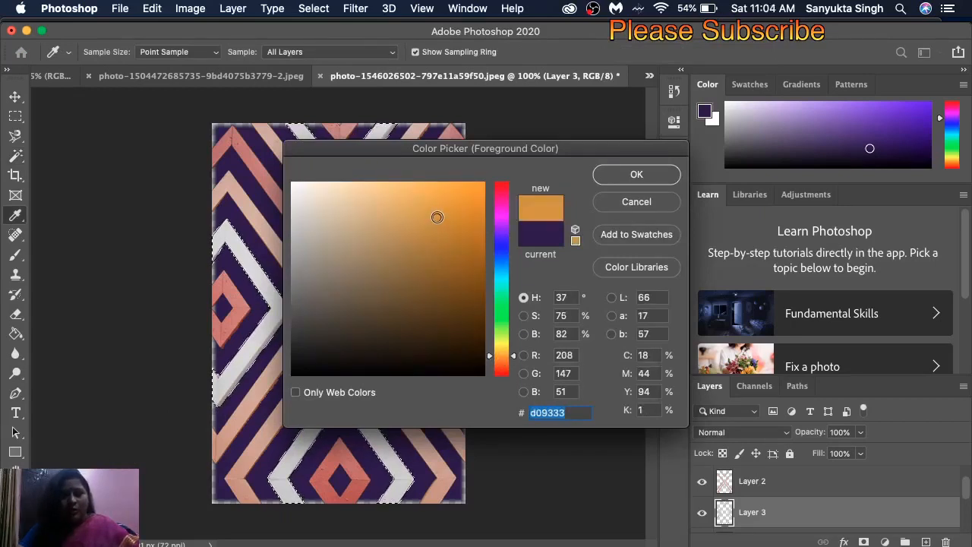
{"action": "left_click", "coordinate": [418, 195]}
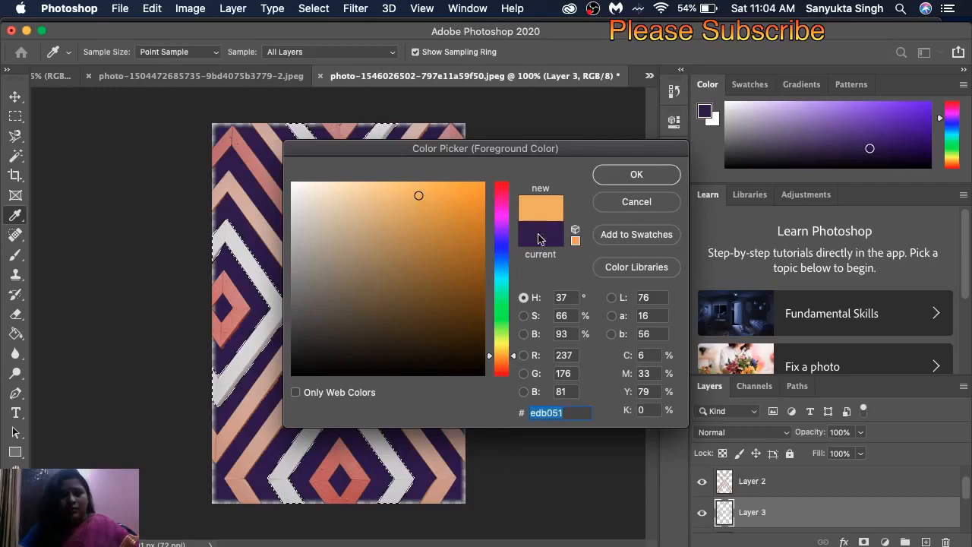
{"action": "left_click", "coordinate": [625, 175]}
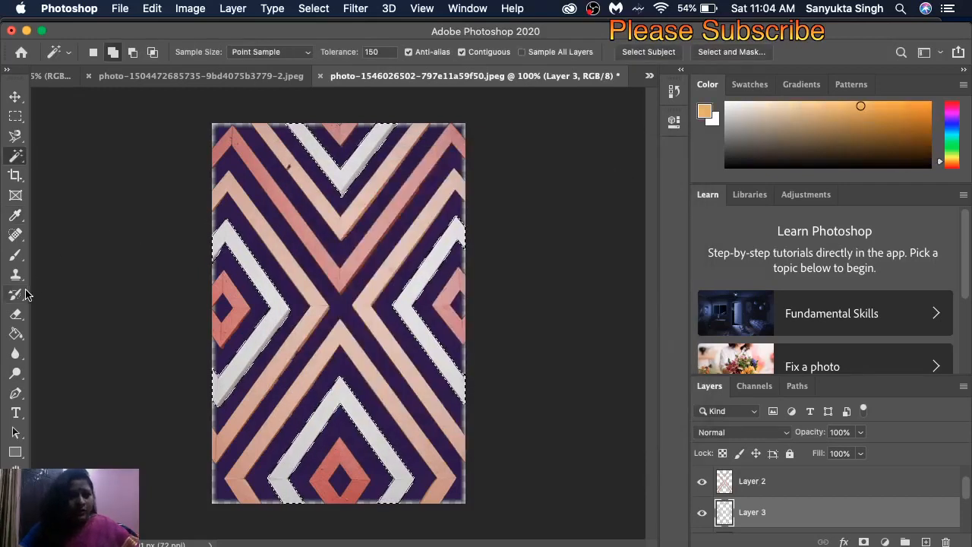
Fill the selected white shapes on Layer 3 with the light orange foreground colour using the Paint Bucket and deselect them
{"action": "left_click", "coordinate": [15, 334]}
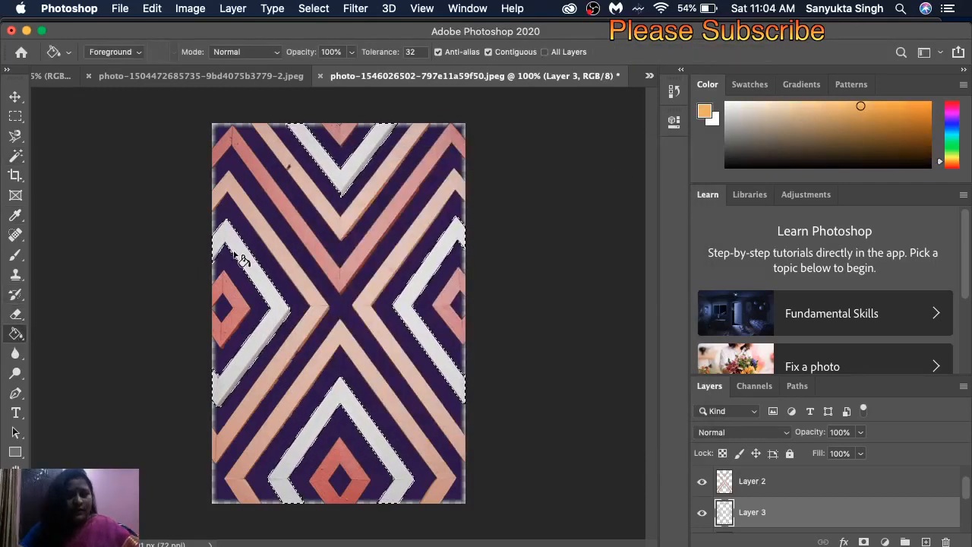
{"action": "left_click", "coordinate": [334, 181]}
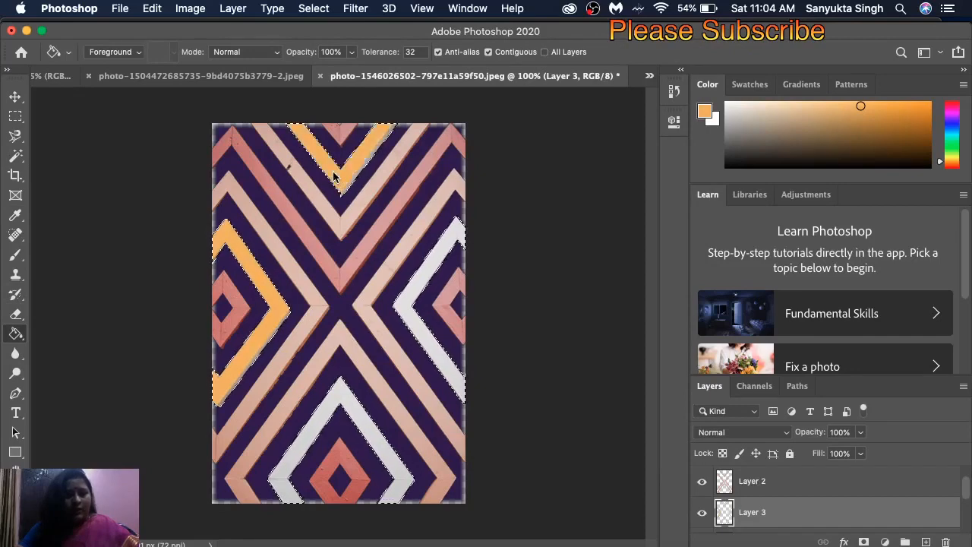
{"action": "left_click", "coordinate": [417, 286]}
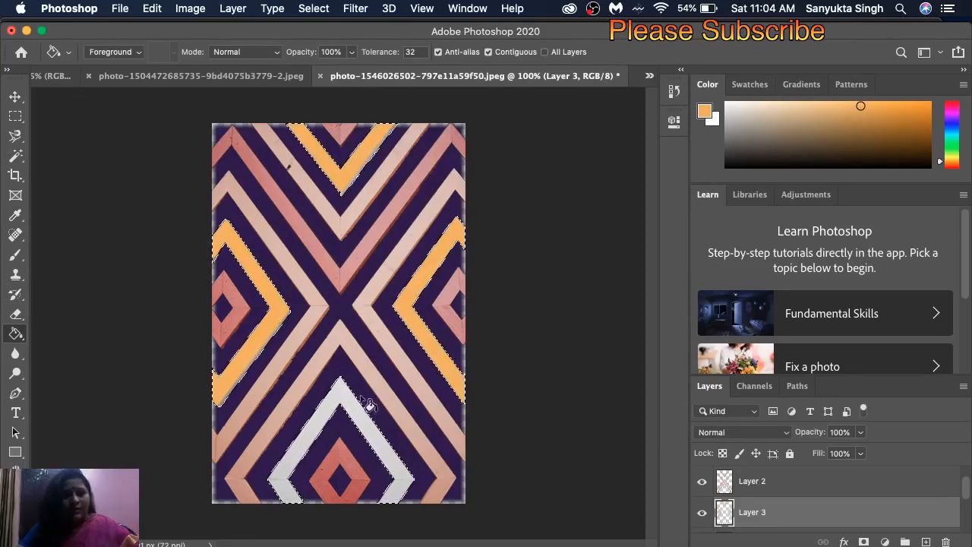
{"action": "left_click", "coordinate": [350, 402]}
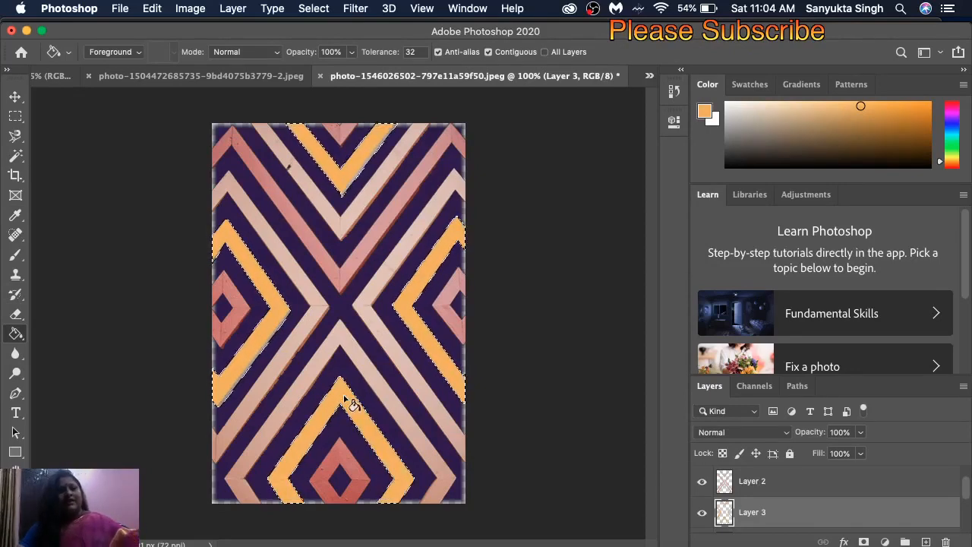
{"action": "left_click", "coordinate": [15, 116]}
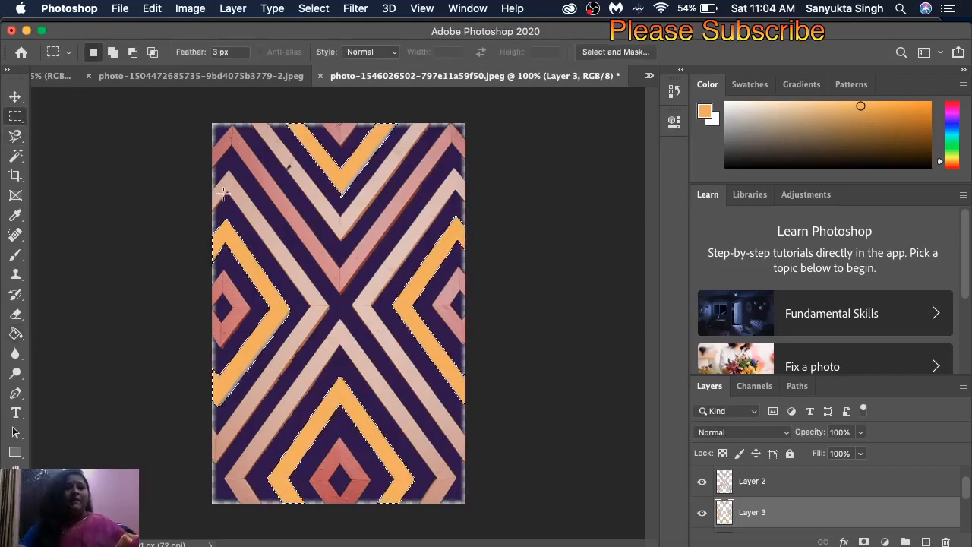
{"action": "left_click", "coordinate": [238, 199]}
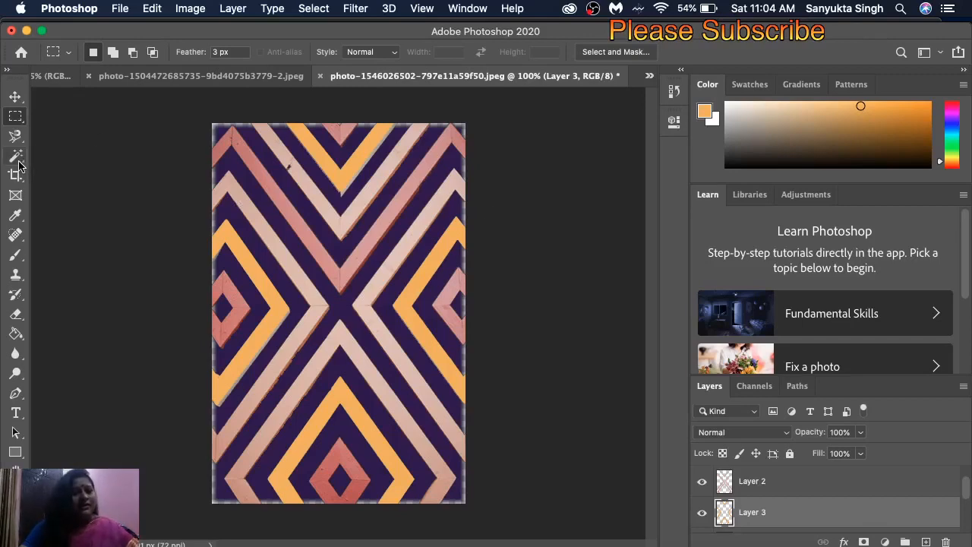
Switch from the Rectangular Marquee back to the Magic Wand tool
{"action": "left_click_drag", "start_coordinate": [15, 156], "coordinate": [75, 161]}
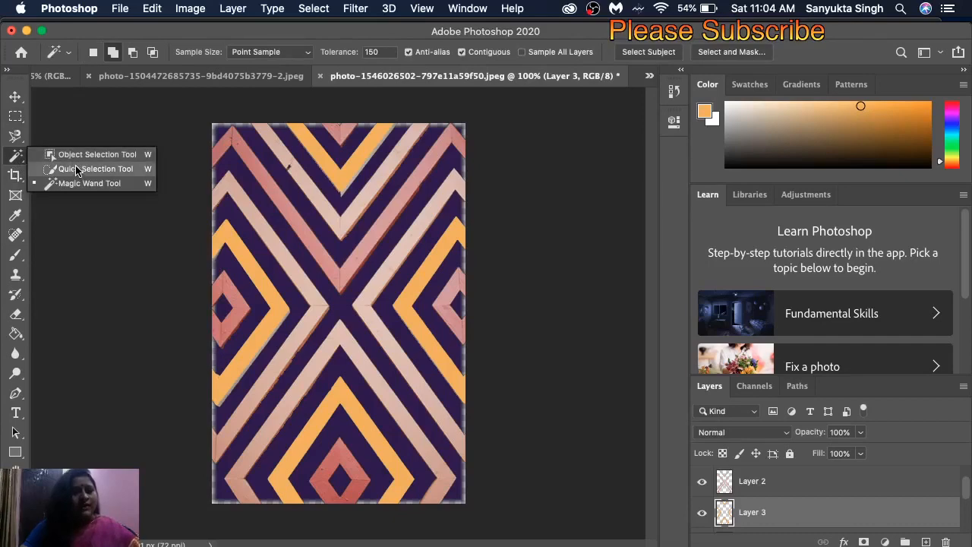
{"action": "left_click", "coordinate": [20, 163]}
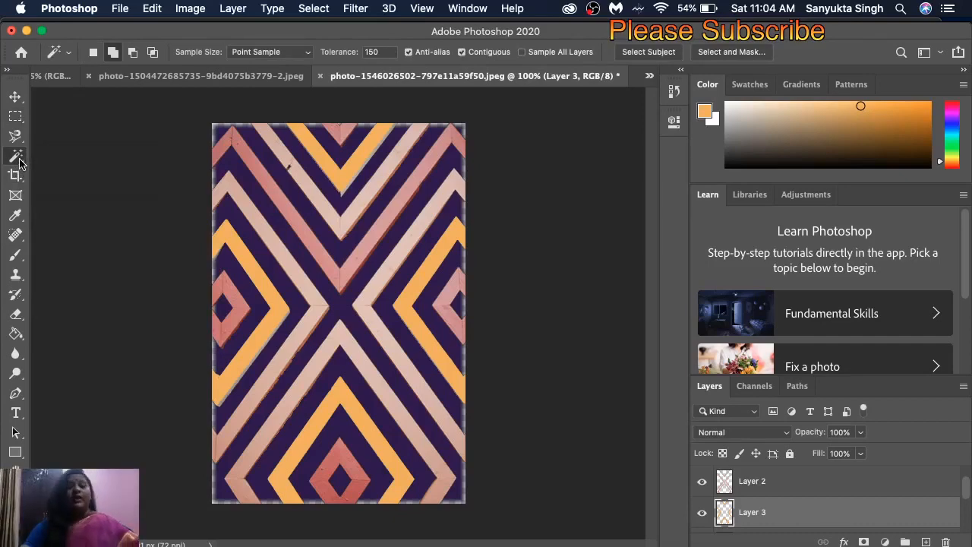